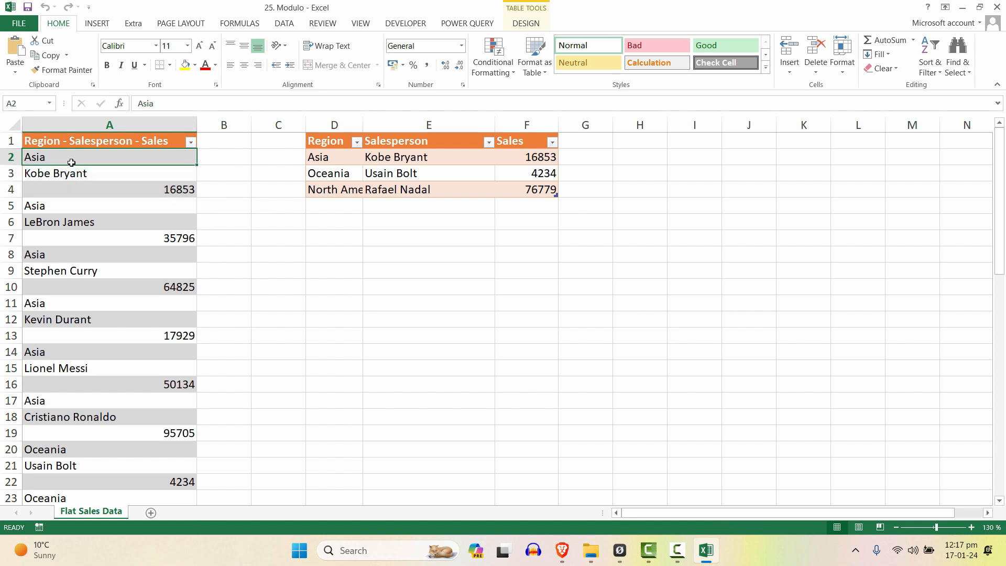
Step: Examine the repeating region, salesperson and sales rows in column A and compare them with the three-column layout in D1:F4
click(74, 173)
click(81, 195)
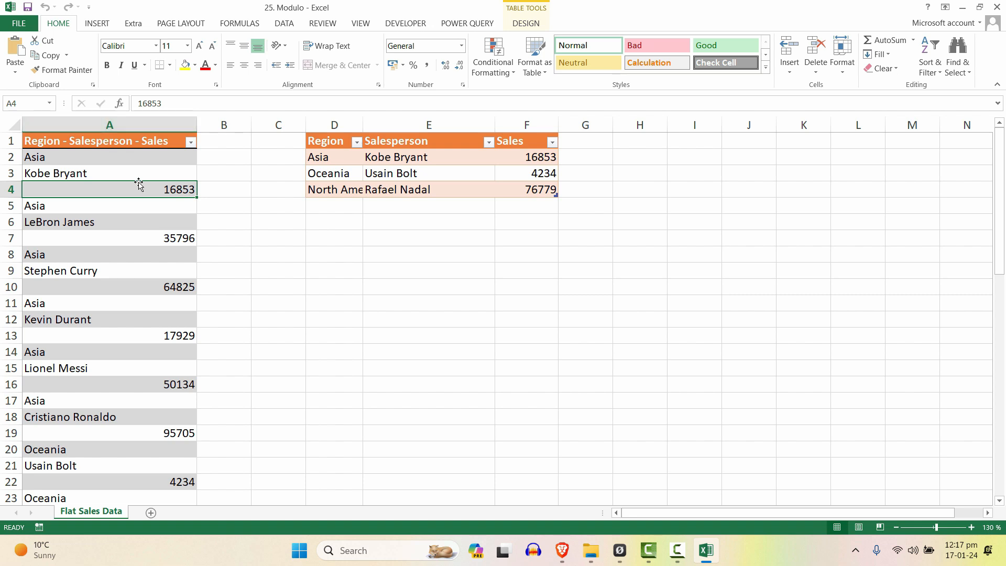
click(126, 204)
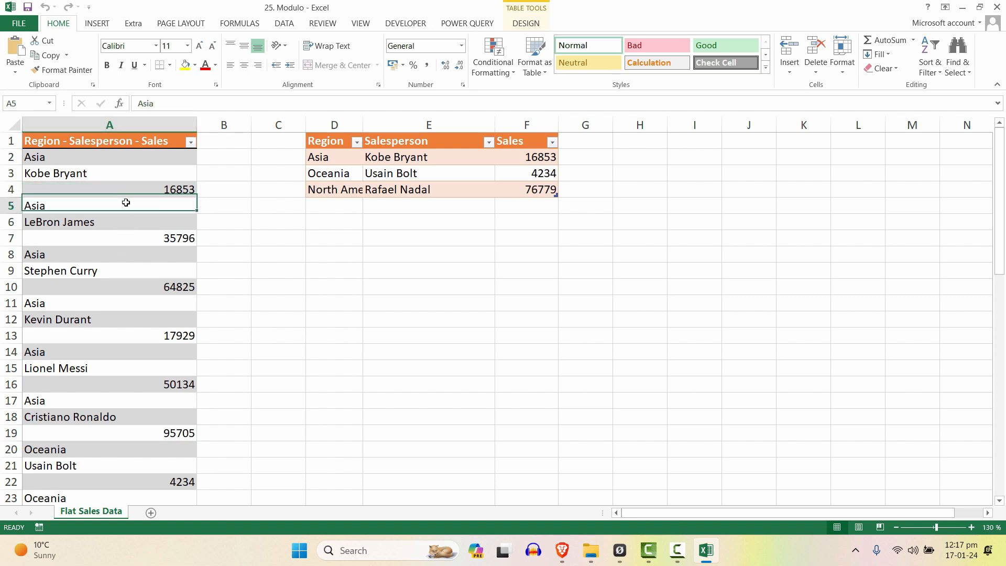
click(128, 286)
scroll(115, 412, down, 5)
scroll(115, 408, up, 5)
click(108, 177)
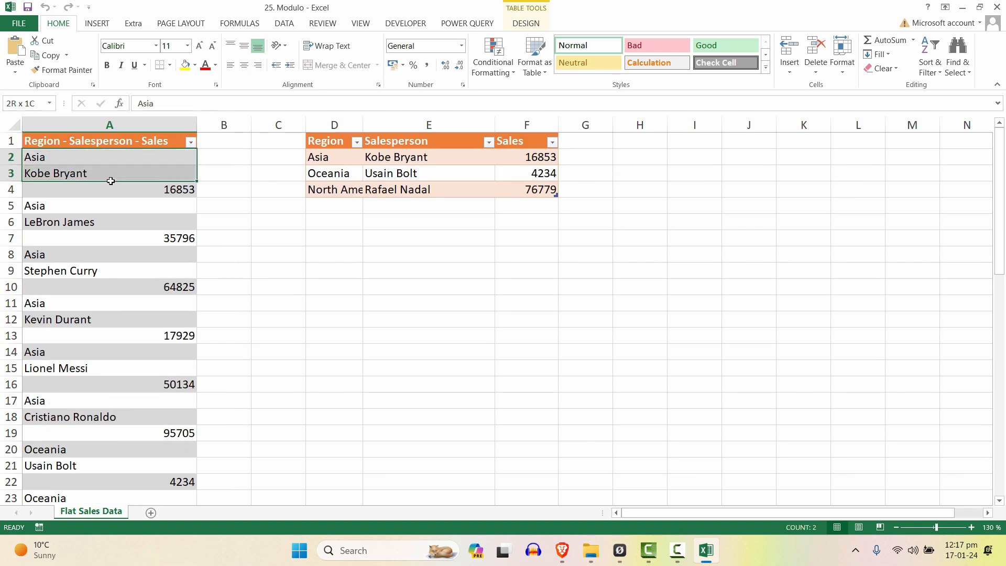
click(97, 158)
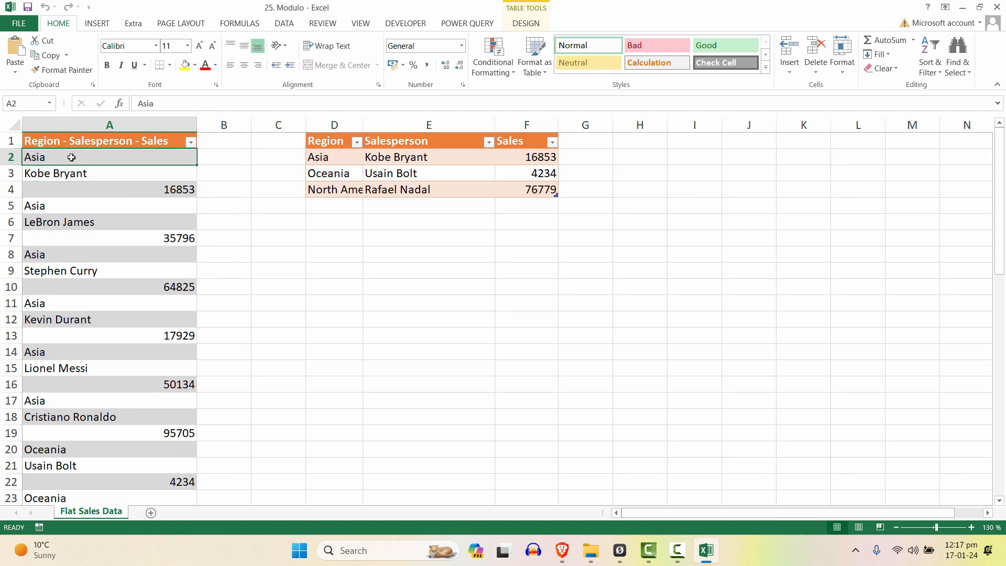
click(69, 172)
click(80, 199)
click(79, 195)
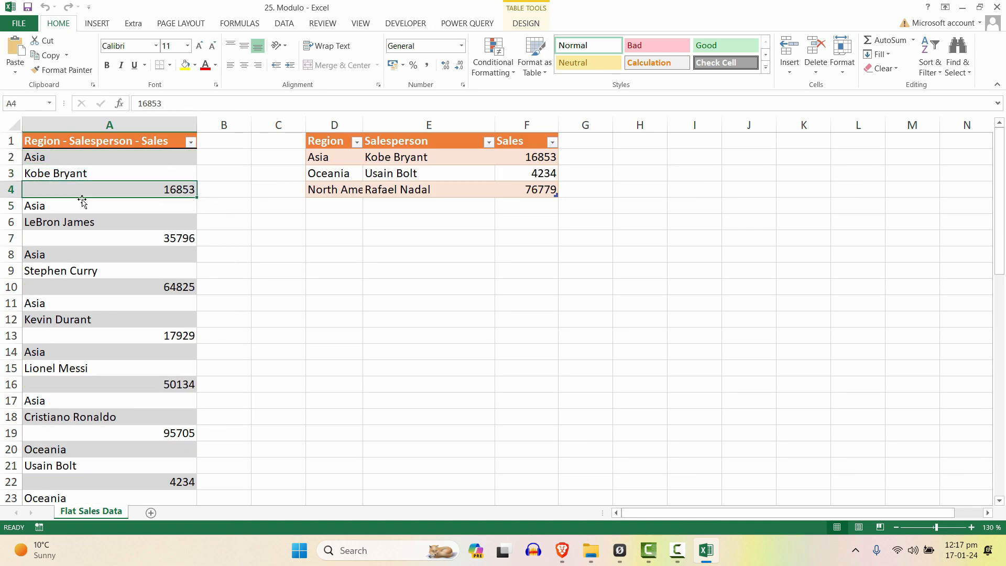
click(80, 208)
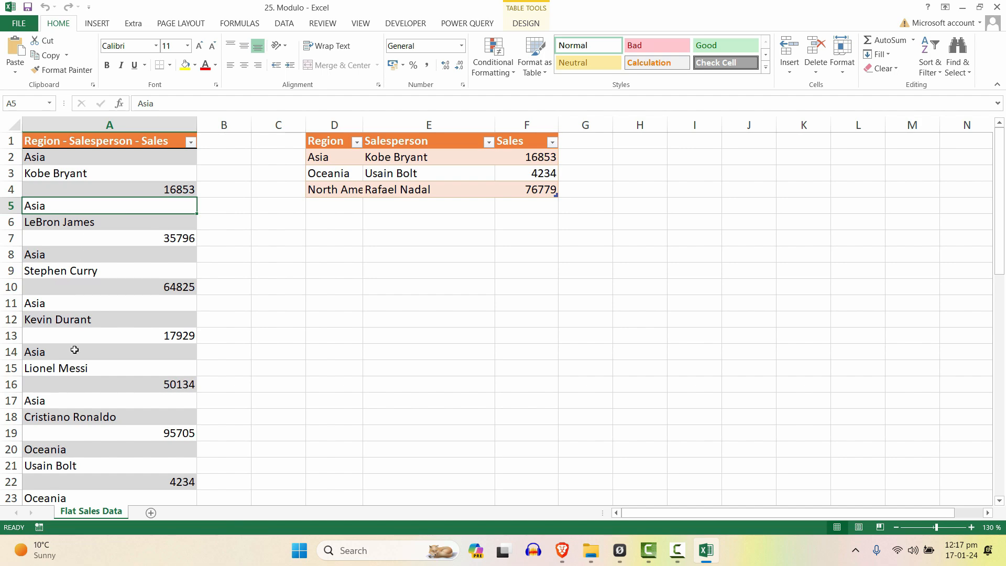
scroll(87, 362, down, 7)
scroll(86, 362, down, 4)
scroll(93, 225, up, 3)
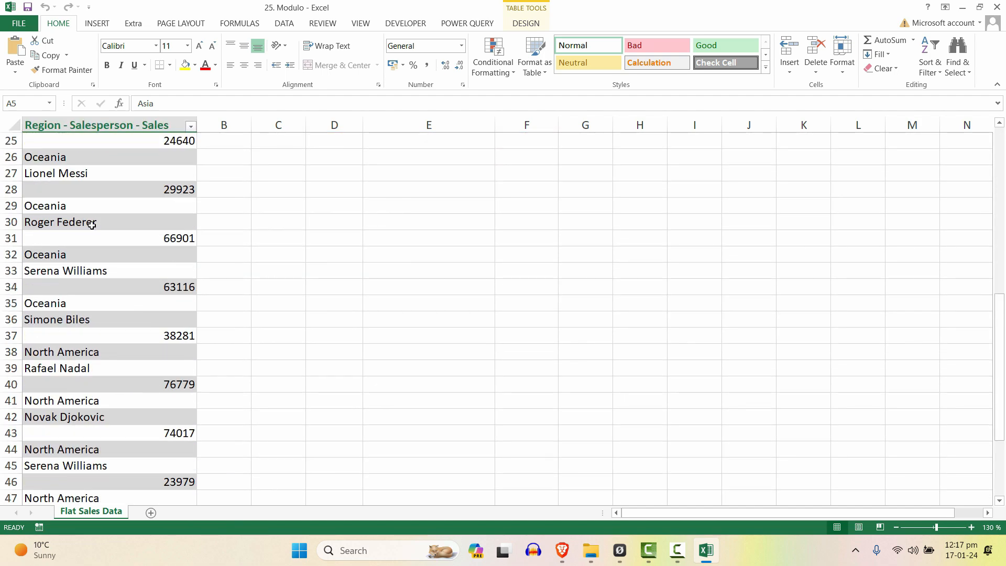
scroll(109, 226, up, 7)
scroll(109, 226, up, 1)
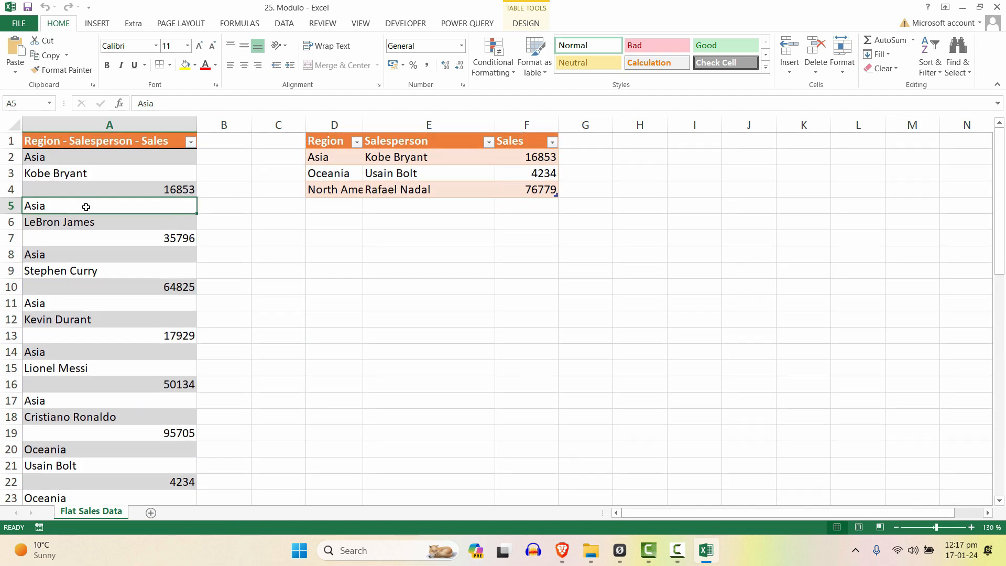
click(88, 396)
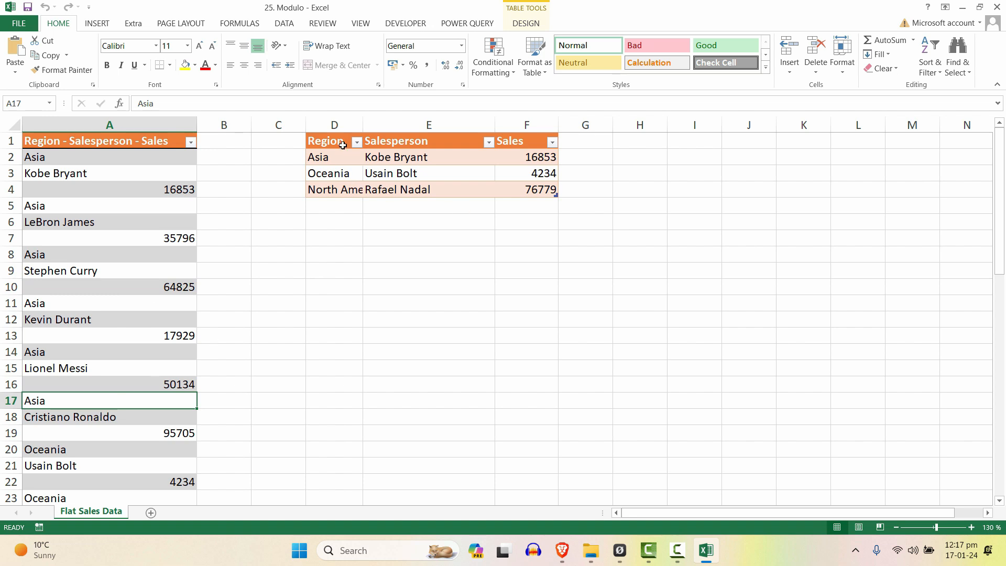
drag(343, 145, 523, 188)
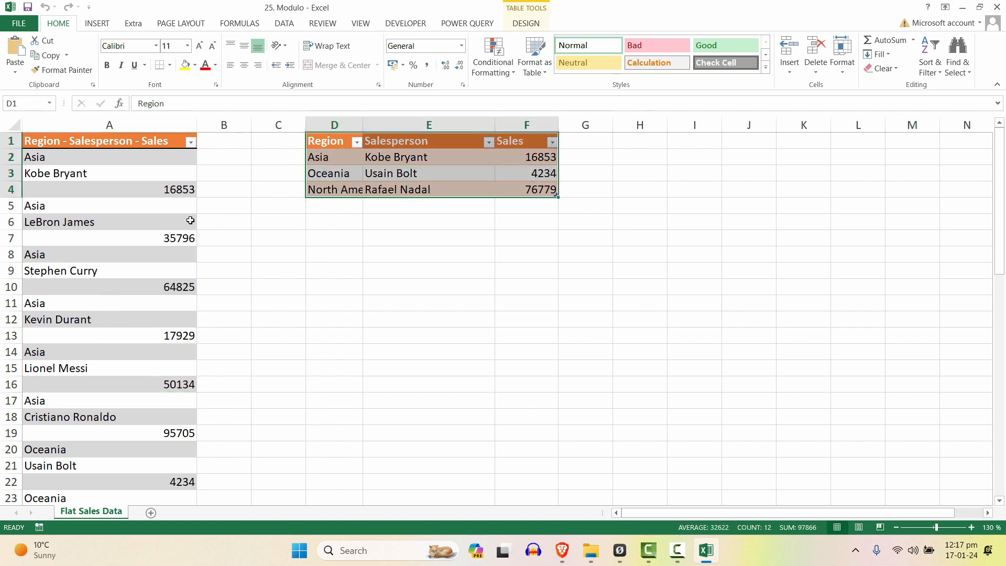
click(146, 204)
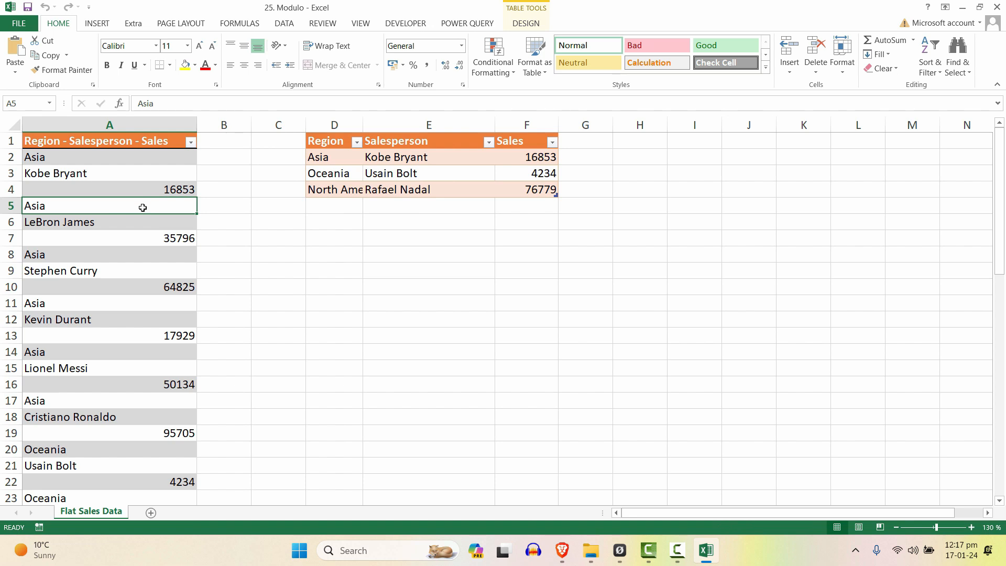
click(107, 171)
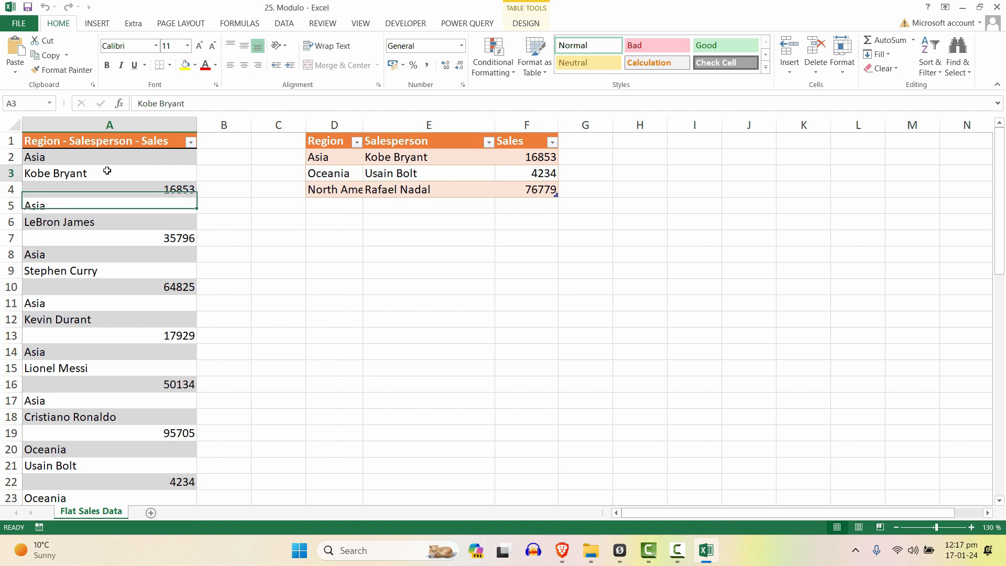
click(100, 219)
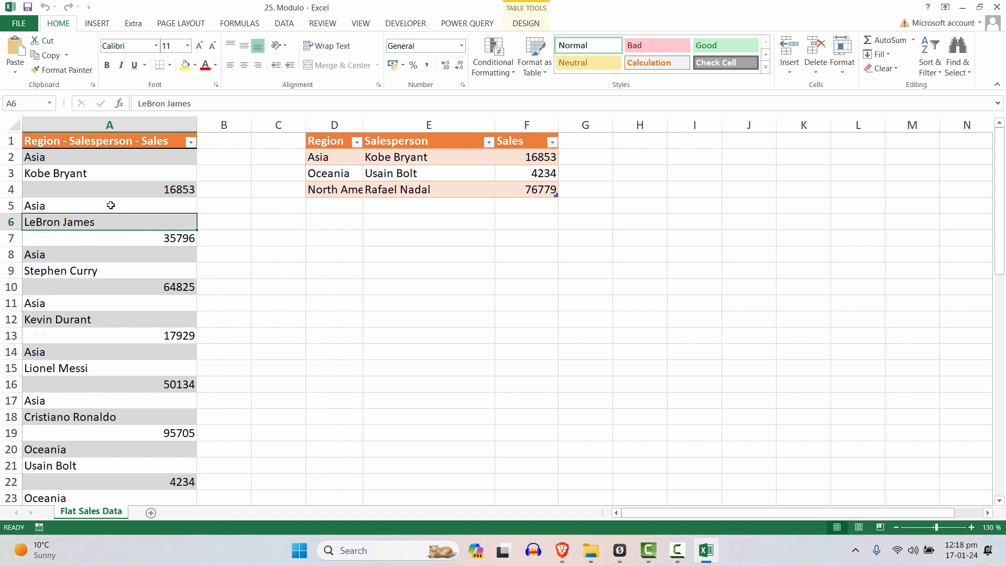
Step: Load the Region - Salesperson - Sales table from column A into the Power Query Editor
click(109, 205)
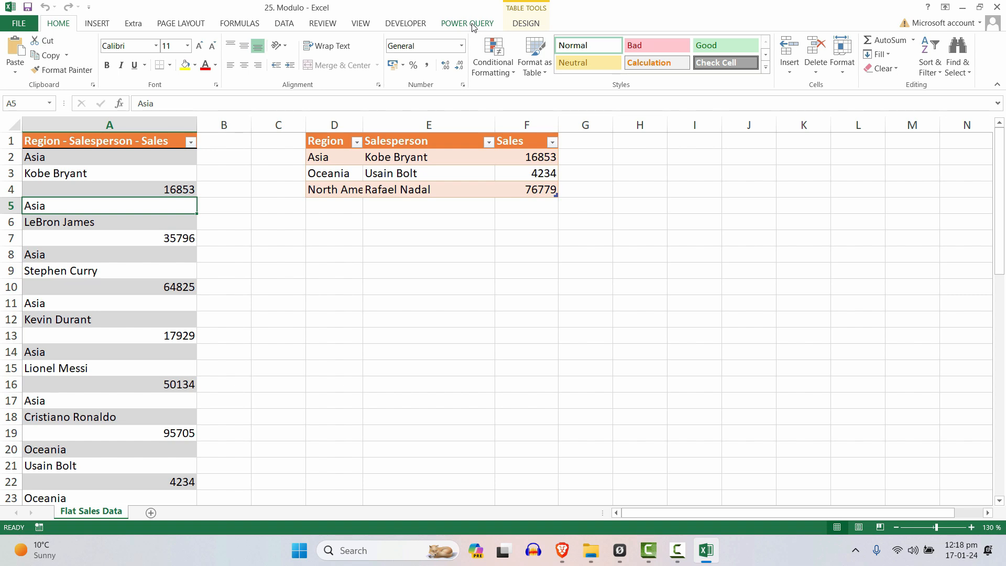
click(288, 27)
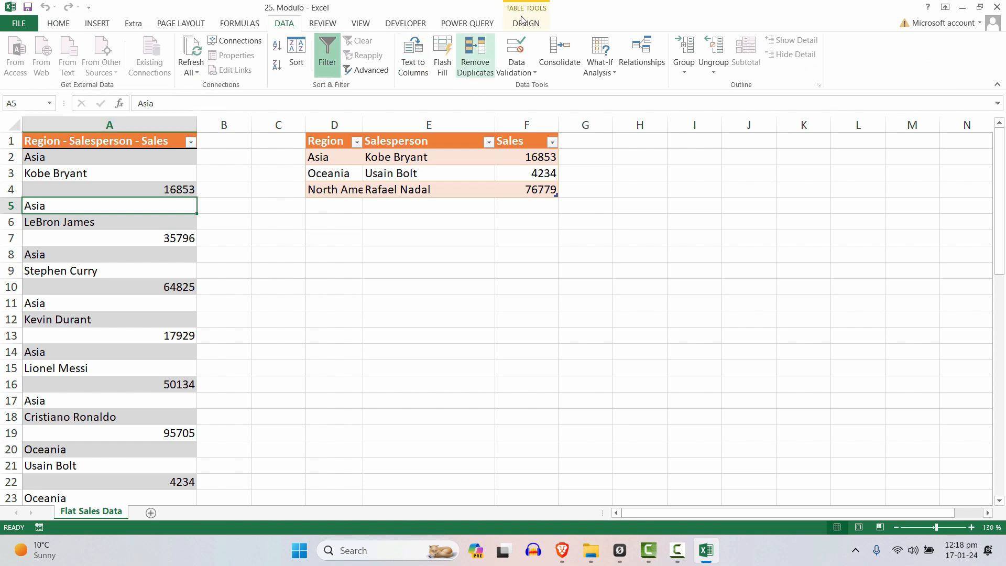
click(467, 23)
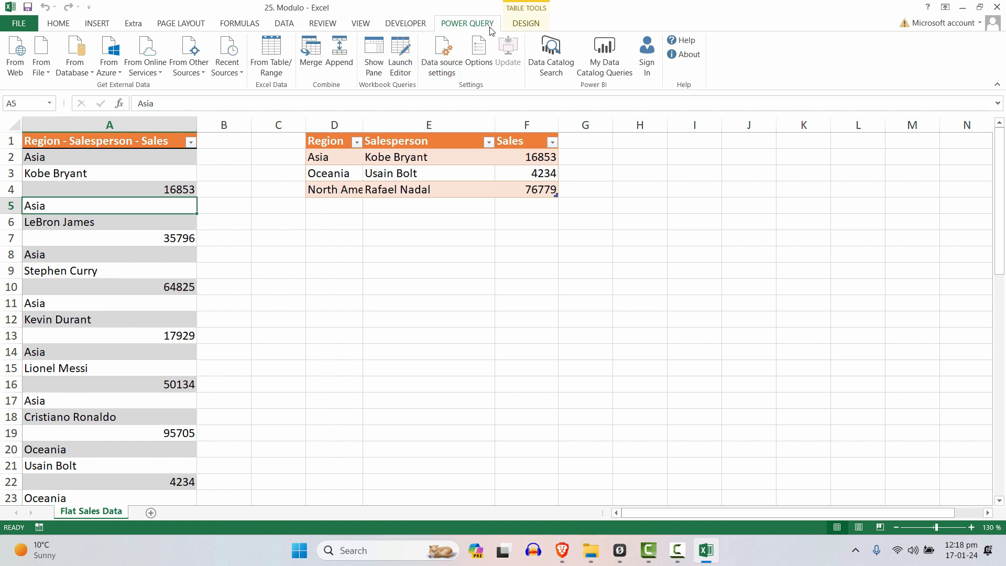
click(271, 57)
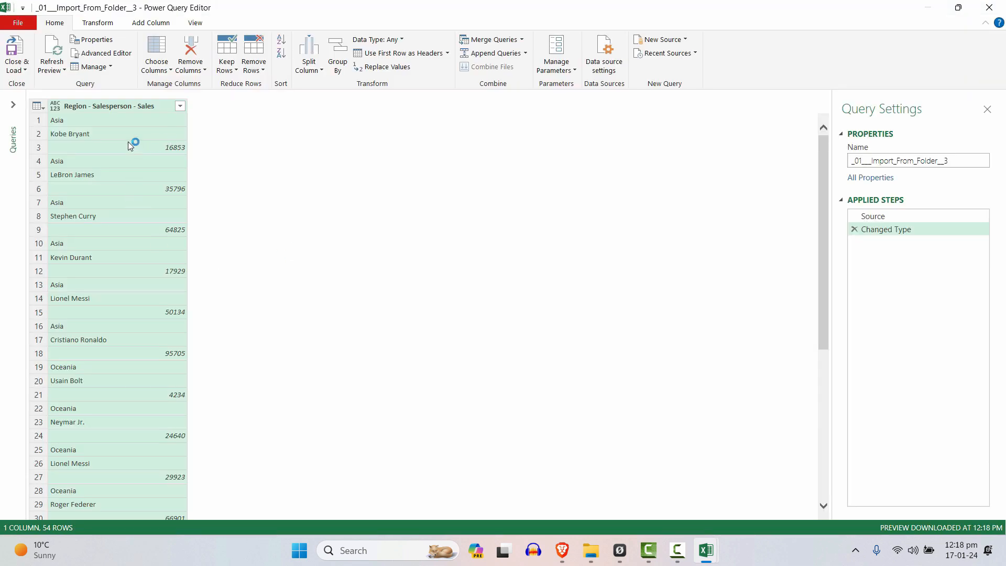
Step: Review all imported rows in the query preview at an enlarged view
scroll(133, 395, down, 8)
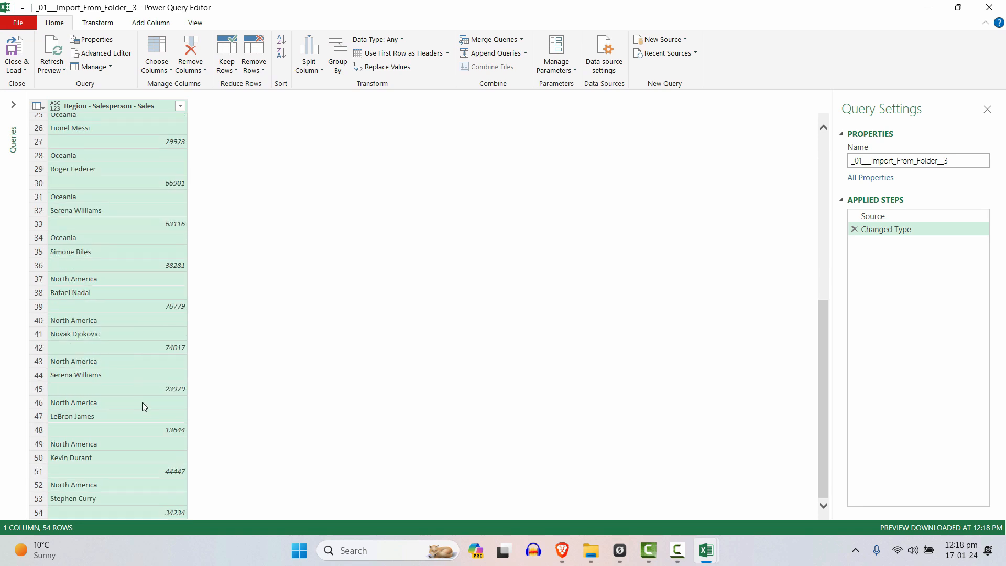
scroll(127, 282, up, 8)
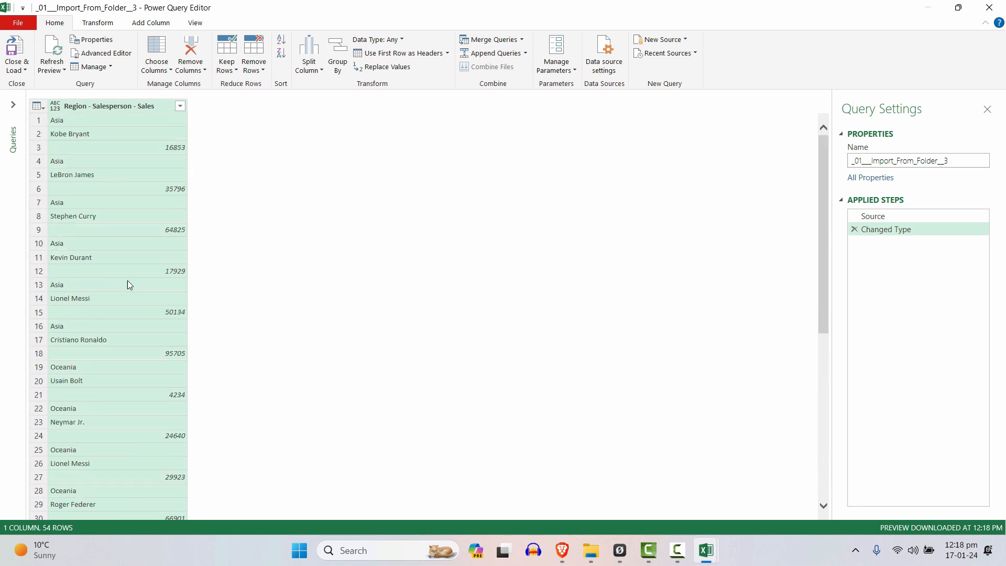
click(94, 202)
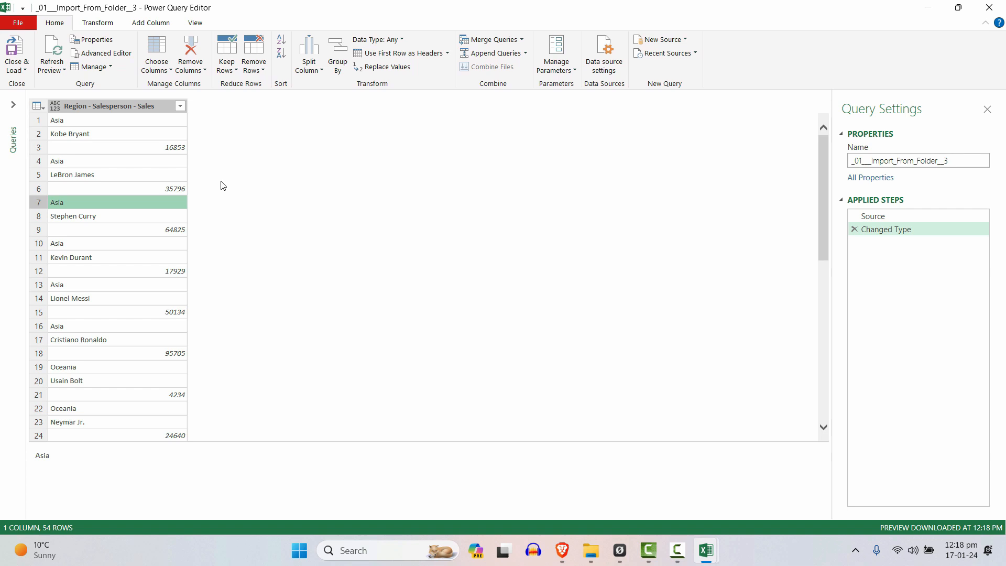
key(ctrl+shift+plus)
key(ctrl+shift+plus)
scroll(215, 294, down, 8)
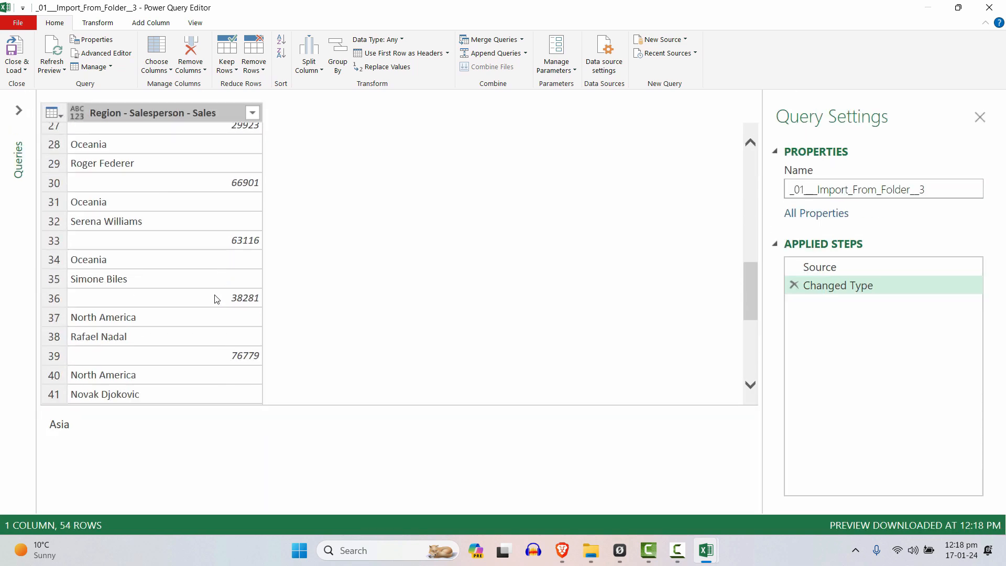
scroll(204, 290, up, 9)
click(202, 299)
key(ctrl+shift+minus)
Step: Add an index column starting from 0 to the query
click(162, 111)
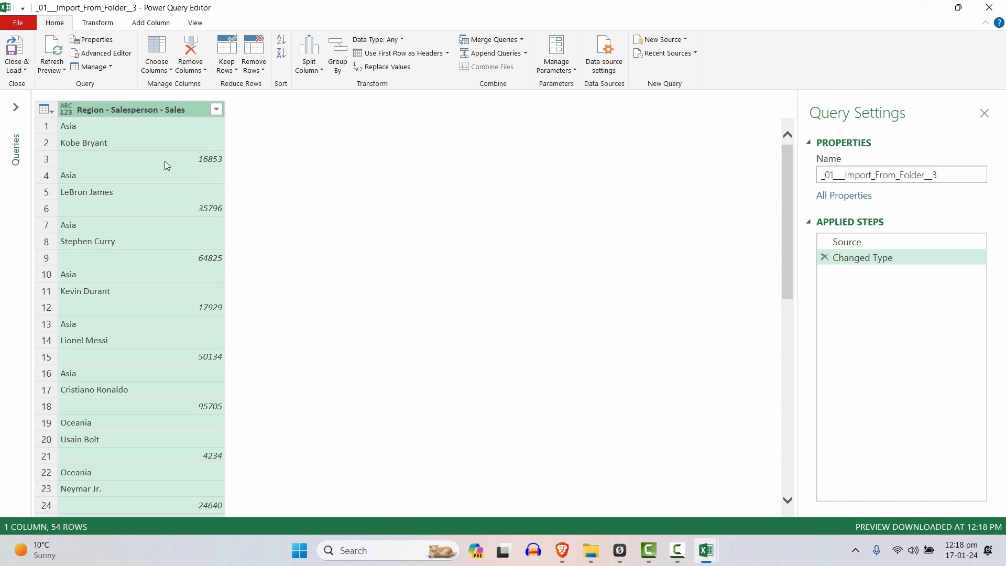
click(147, 29)
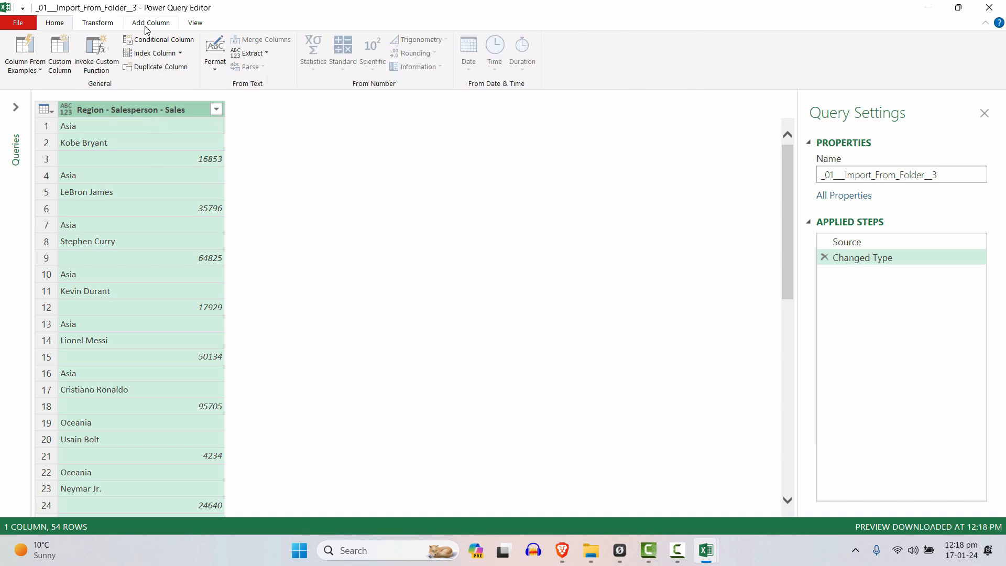
click(160, 57)
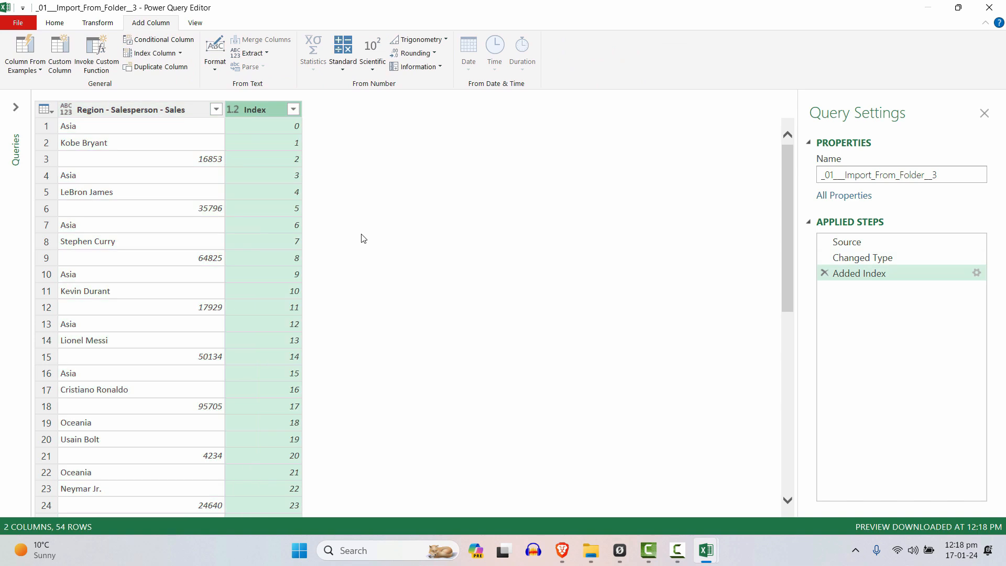
click(283, 128)
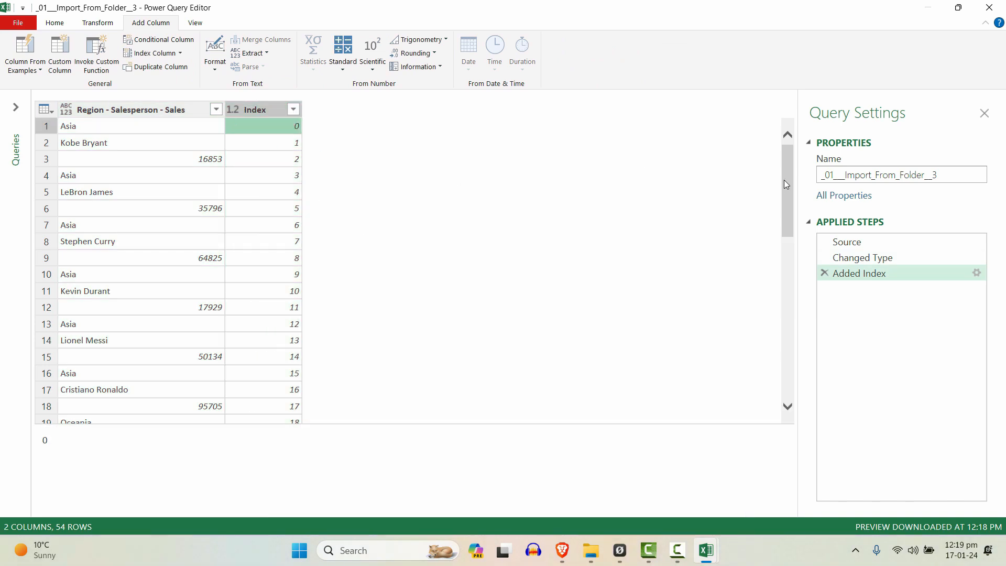
drag(788, 170, 807, 152)
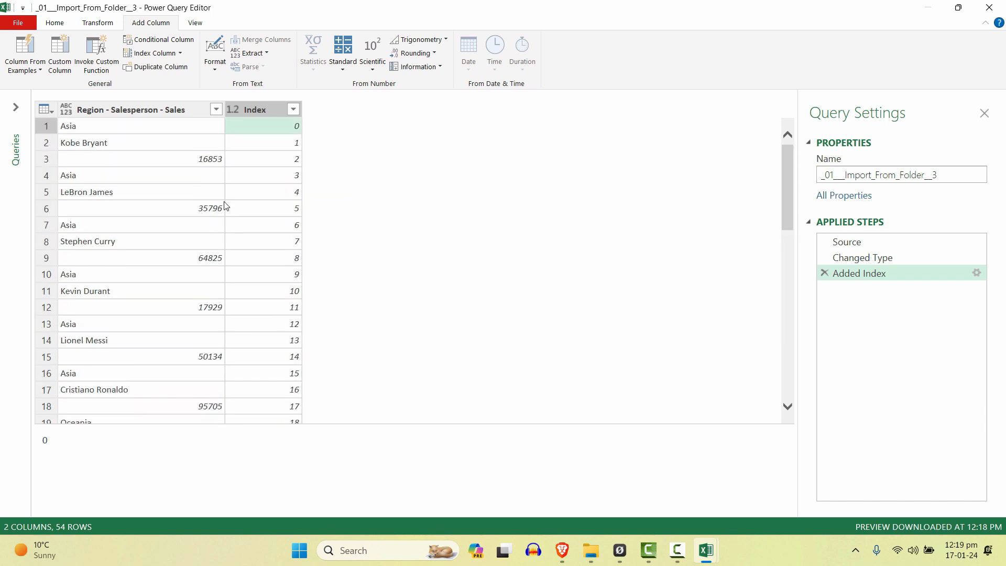
Step: Add a Modulo column based on the Index column, using 3 as the divisor value
click(270, 108)
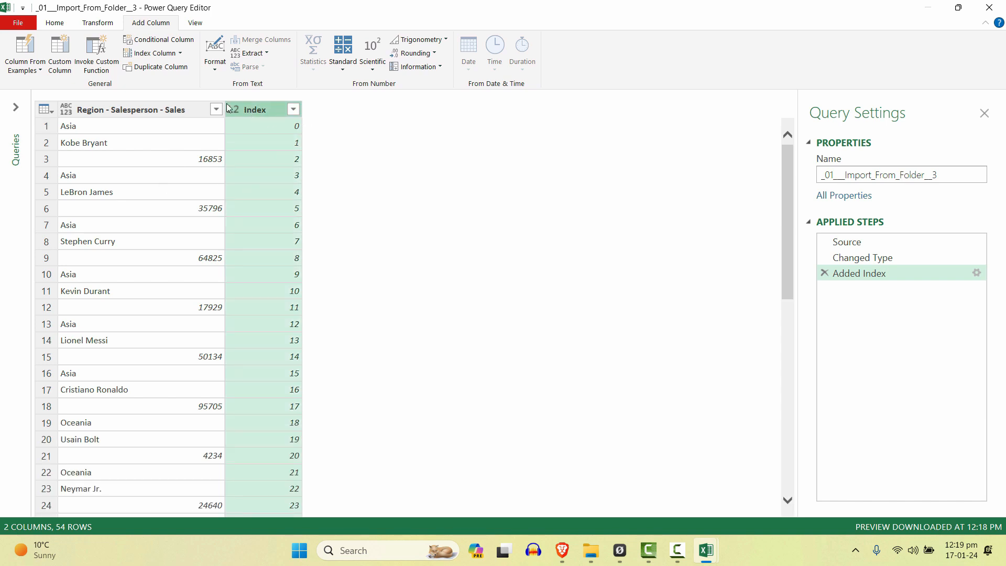
click(355, 73)
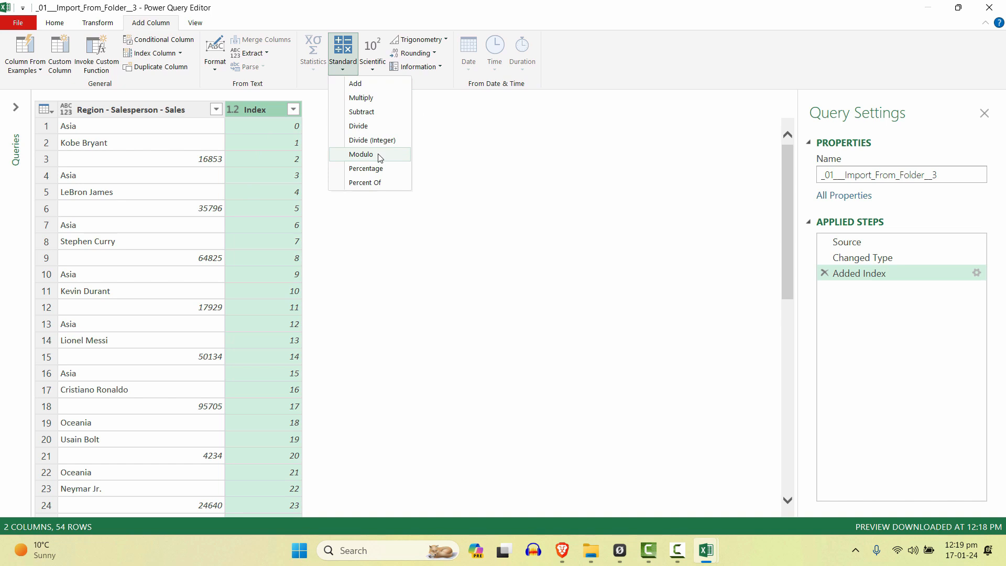
click(362, 154)
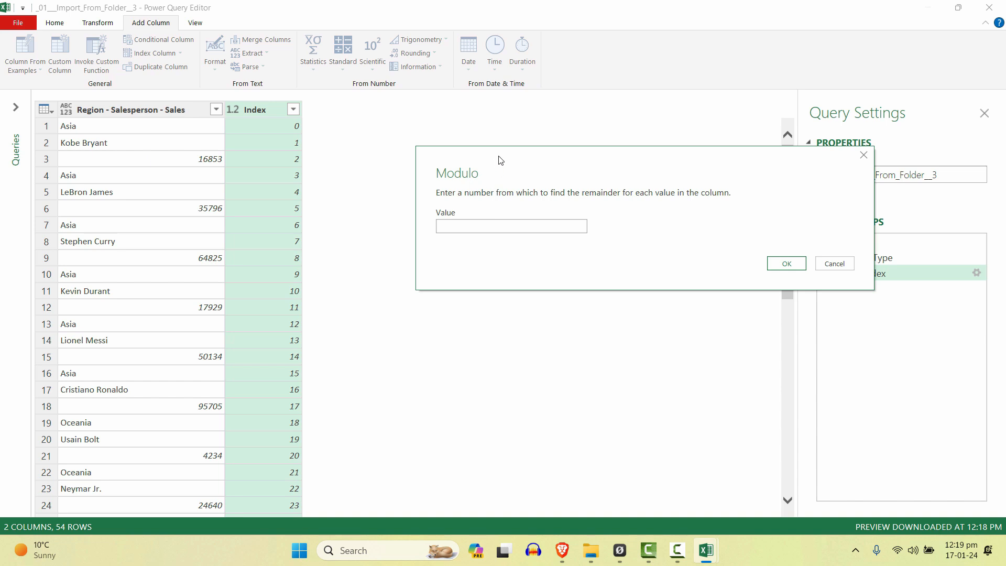
drag(500, 159, 382, 156)
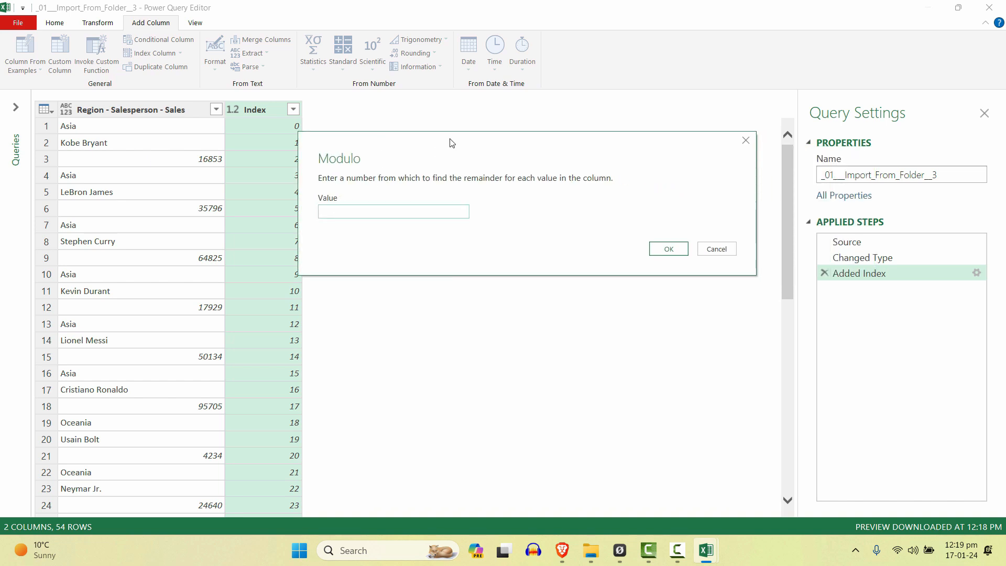
text(3)
click(669, 251)
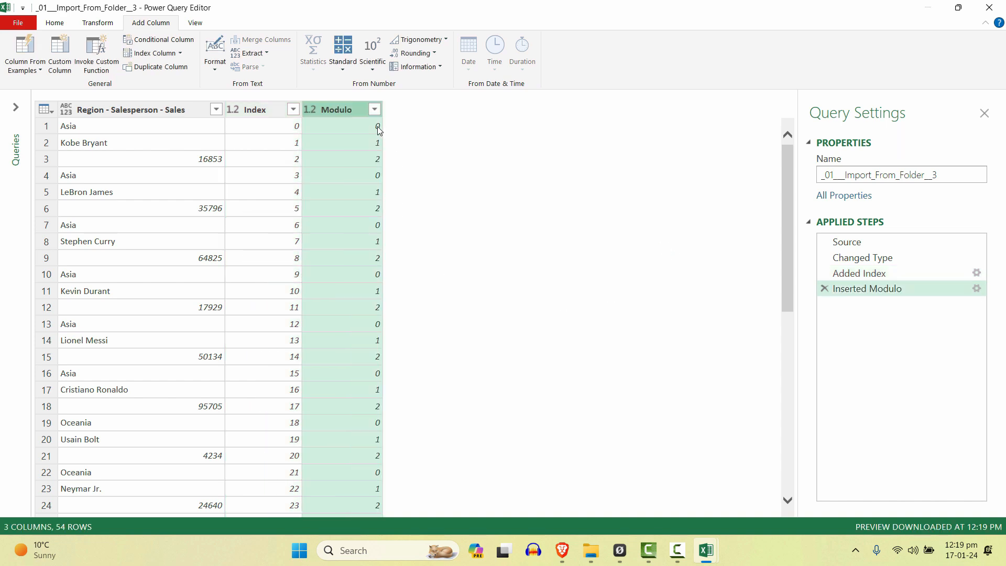
Step: Examine how the Modulo values repeat against the region, salesperson and sales rows and the Index column
click(377, 127)
click(377, 143)
click(377, 160)
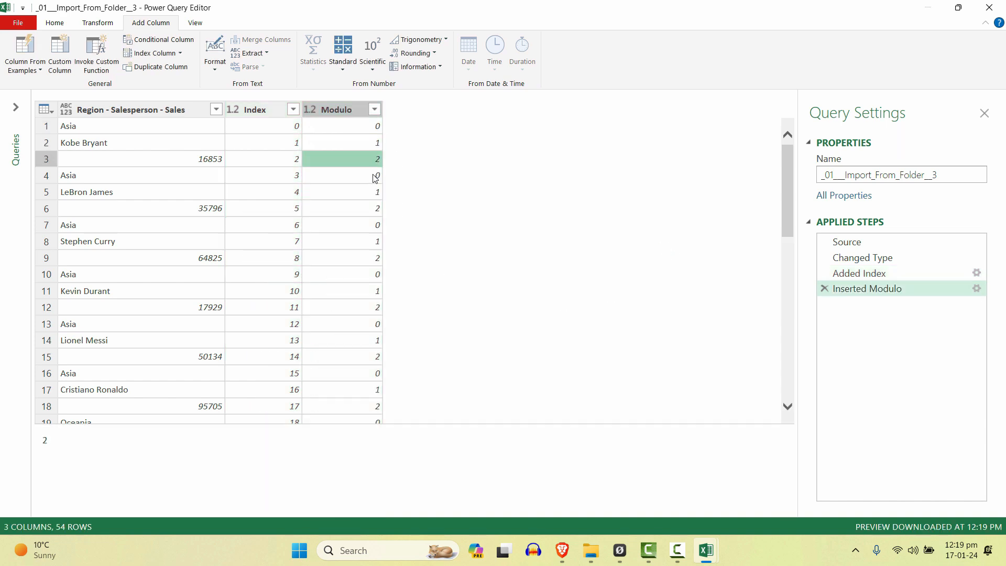
click(375, 177)
click(376, 195)
click(375, 210)
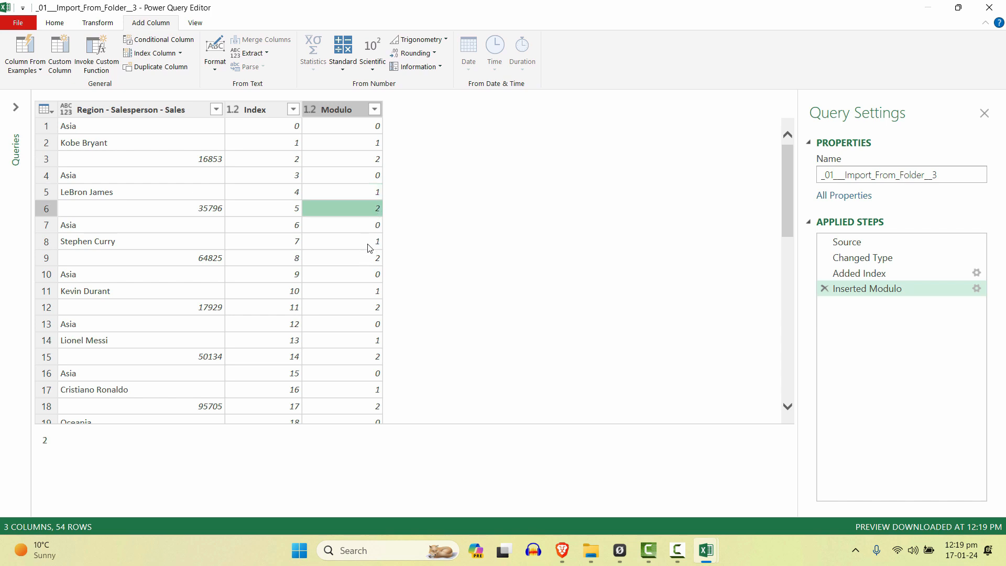
click(376, 129)
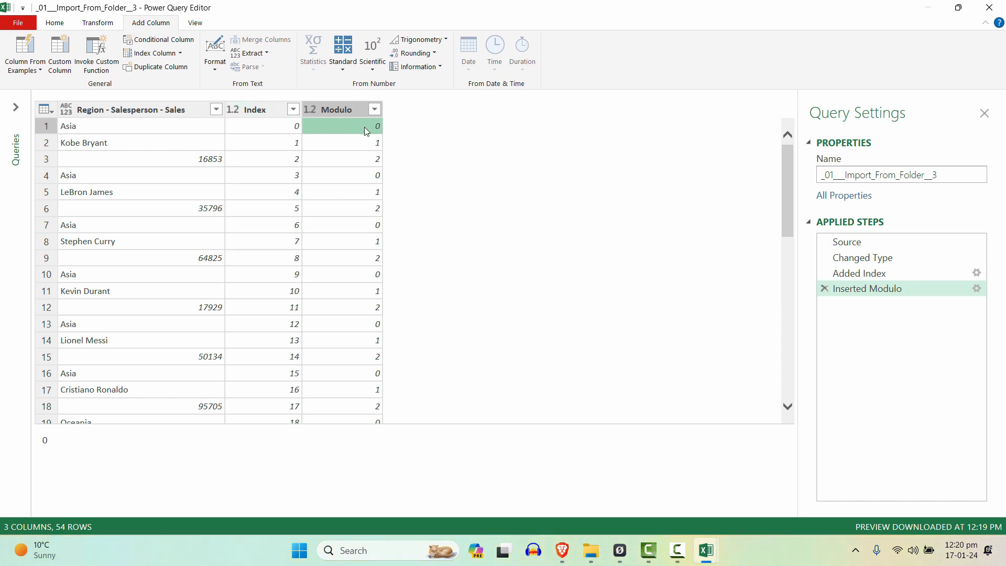
click(275, 179)
click(365, 111)
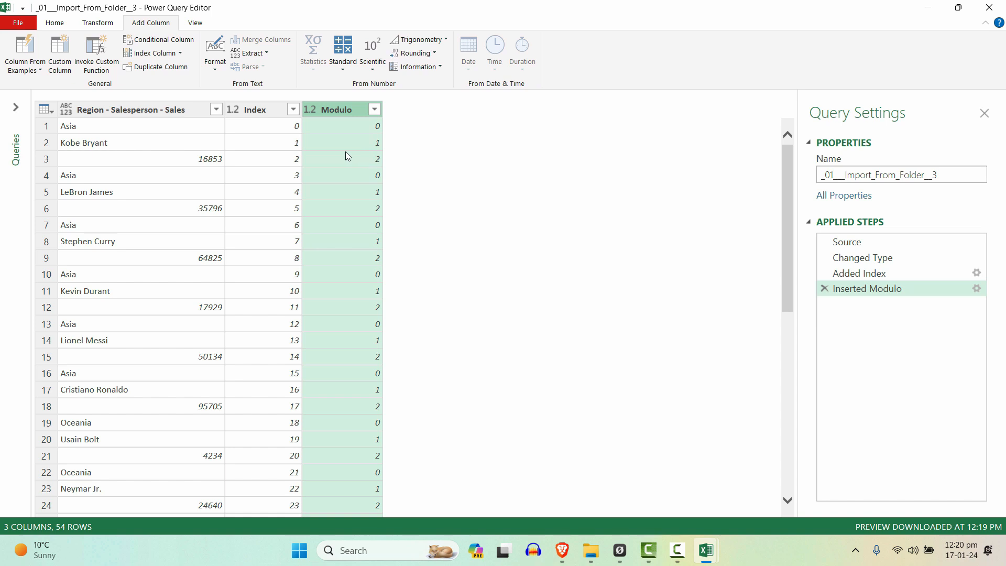
Step: Pivot the Modulo column with Region - Salesperson - Sales as the values column and Don't Aggregate as the aggregate function
click(120, 173)
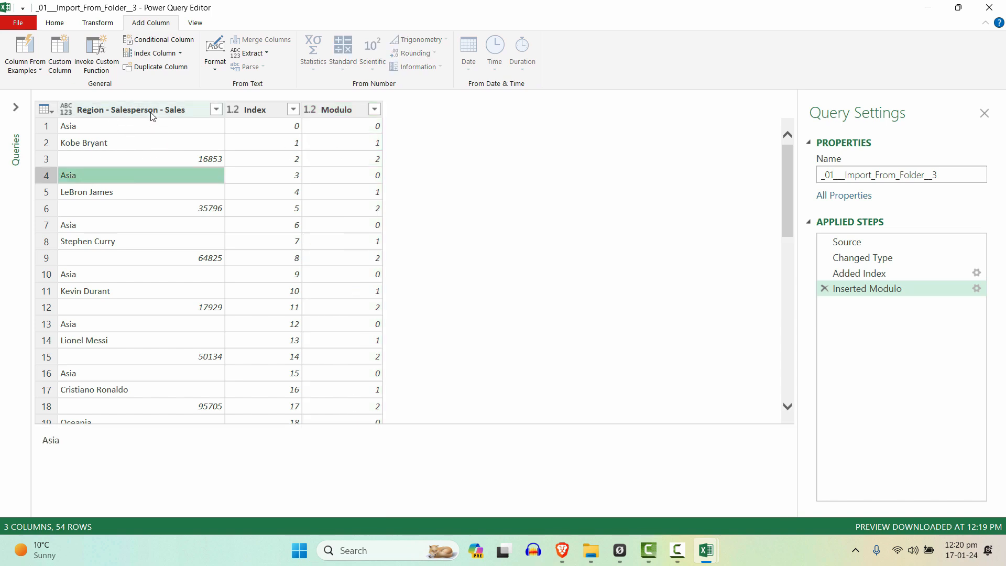
click(358, 113)
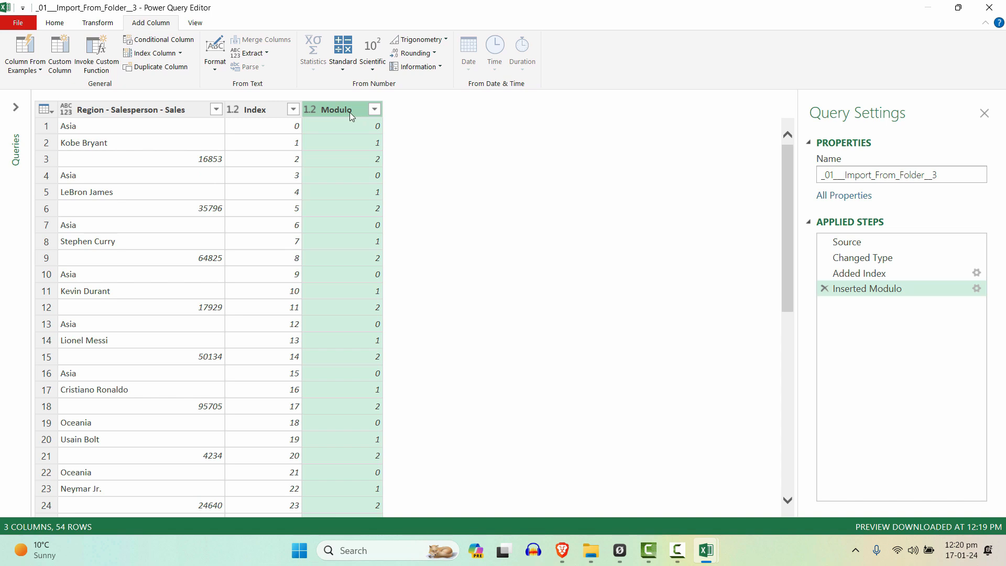
click(104, 25)
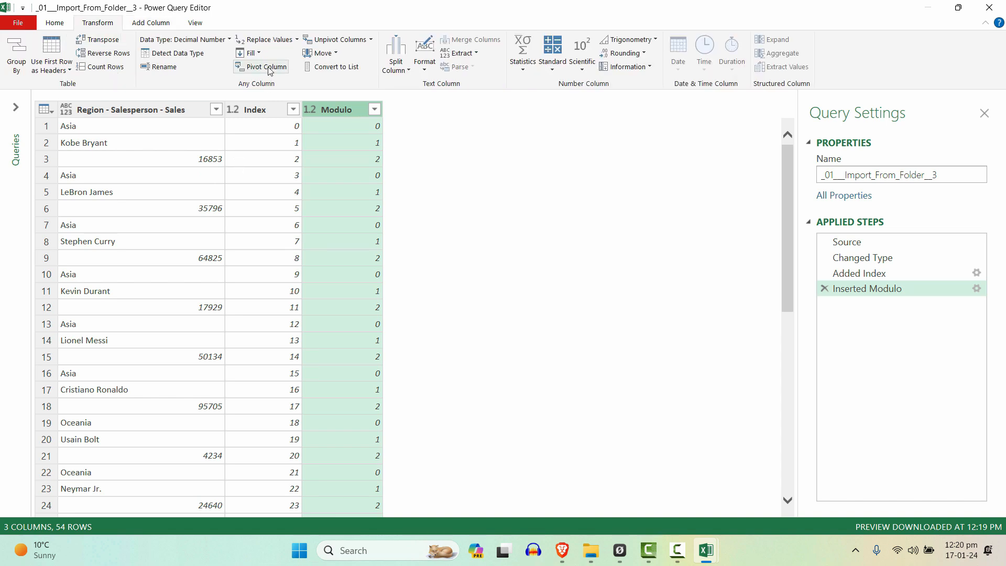
drag(451, 183, 557, 141)
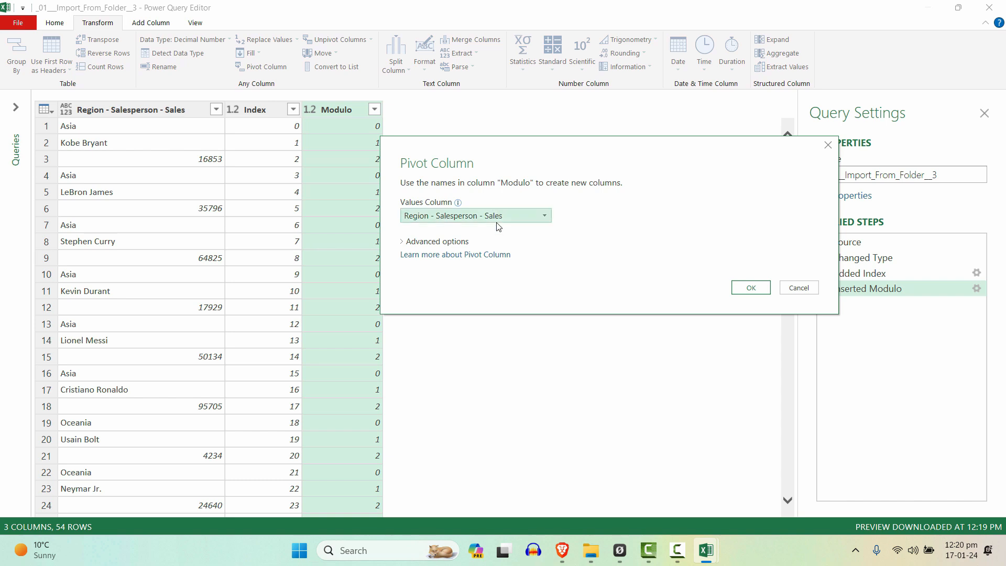
click(402, 241)
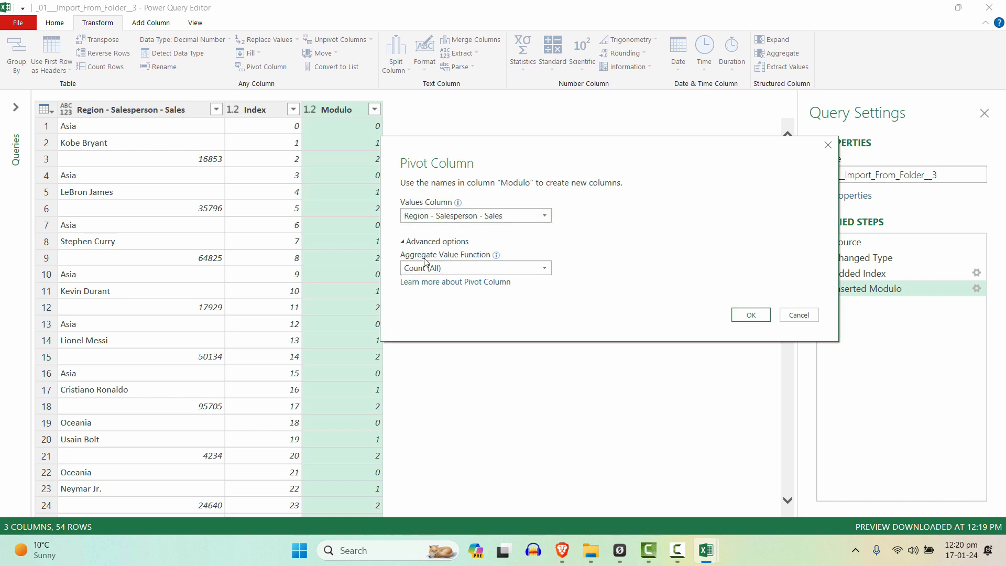
click(483, 267)
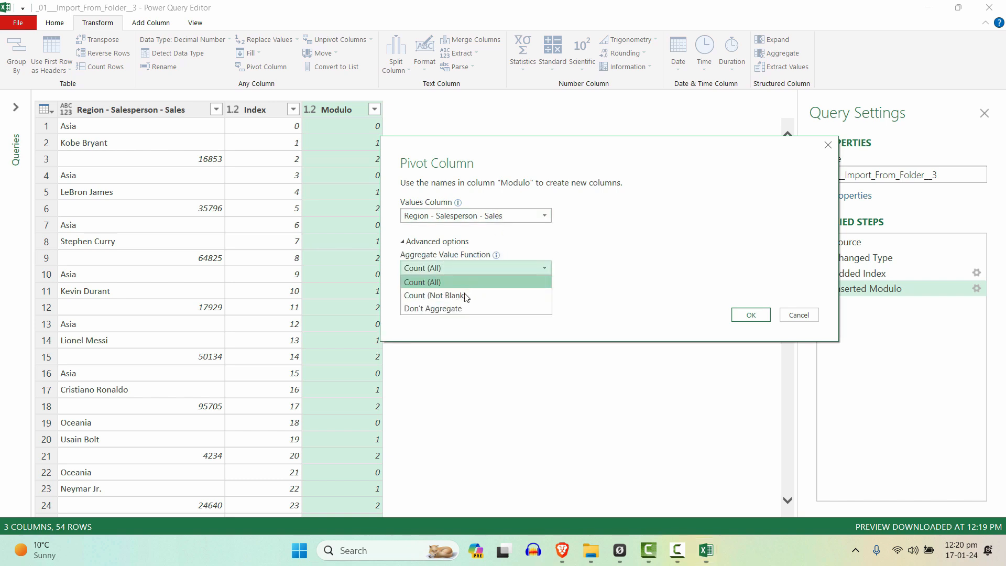
click(454, 308)
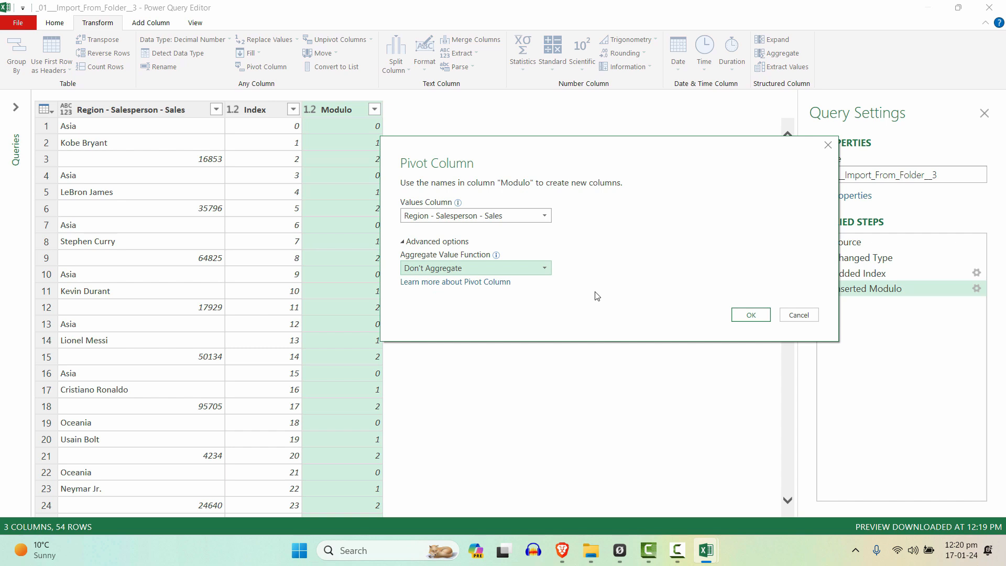
click(750, 315)
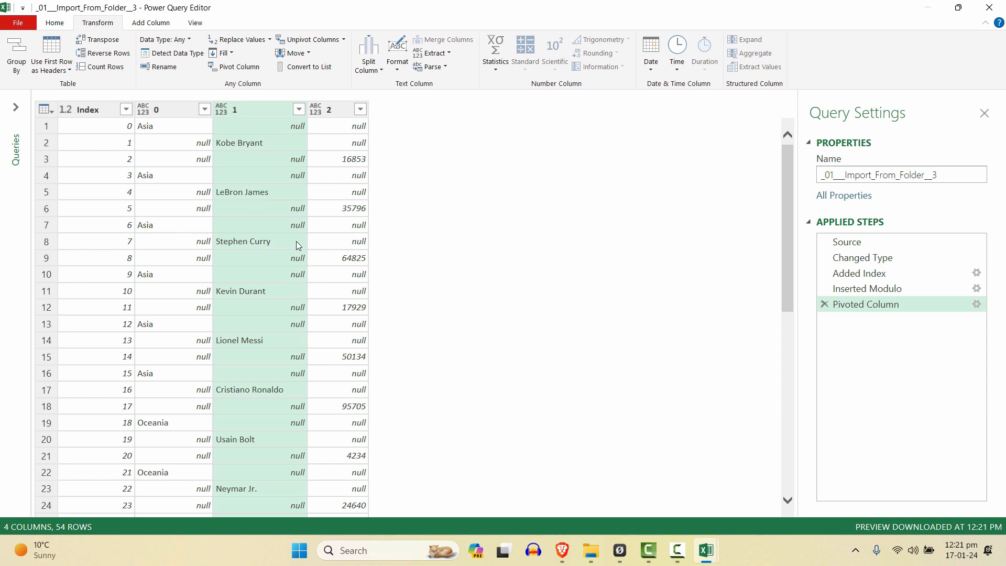
Step: Remove the Index column from the pivoted query
click(276, 176)
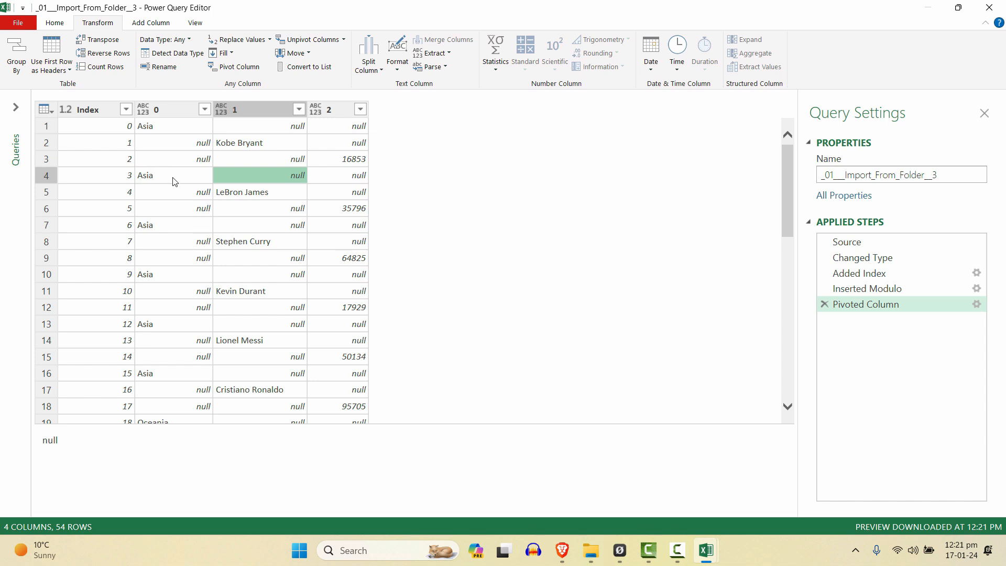
click(193, 192)
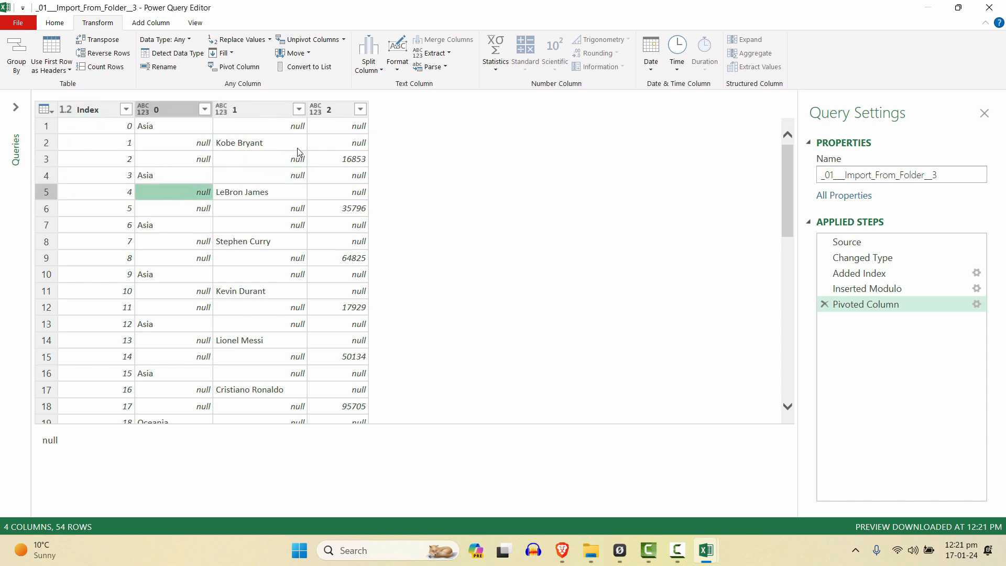
click(88, 111)
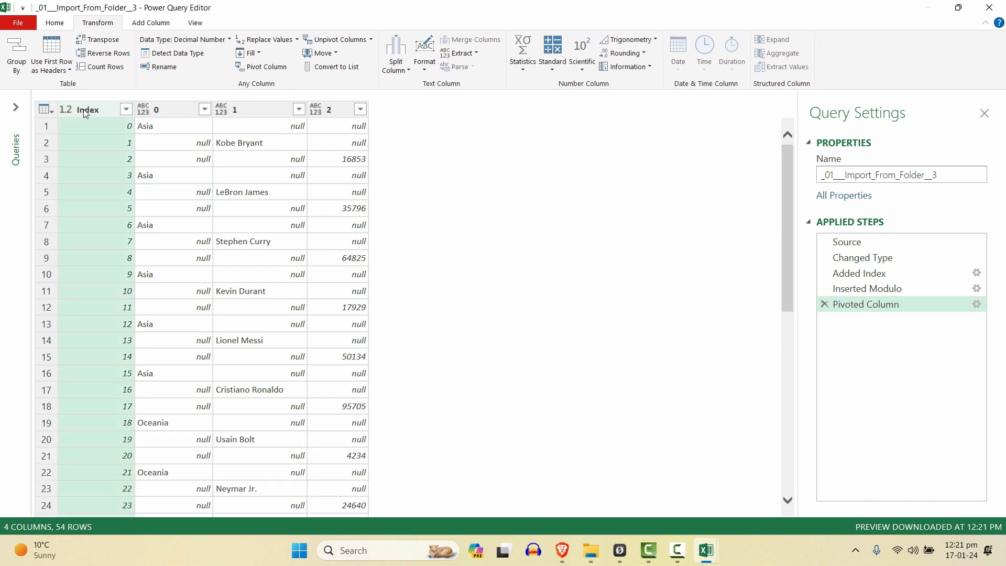
right_click(89, 110)
click(90, 129)
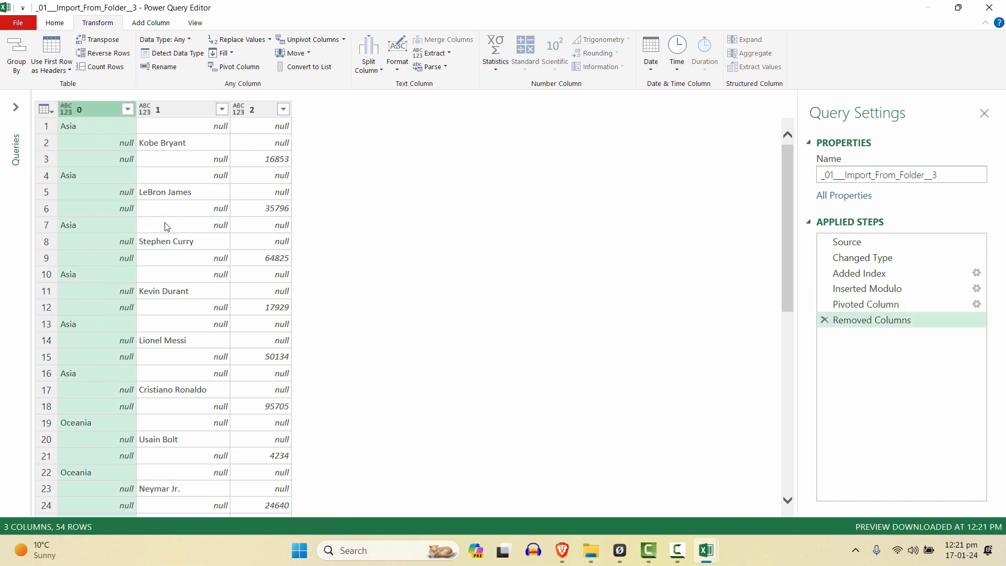
Step: Rename columns 0, 1 and 2 as Regions, Sales Persons and Amount
double_click(84, 110)
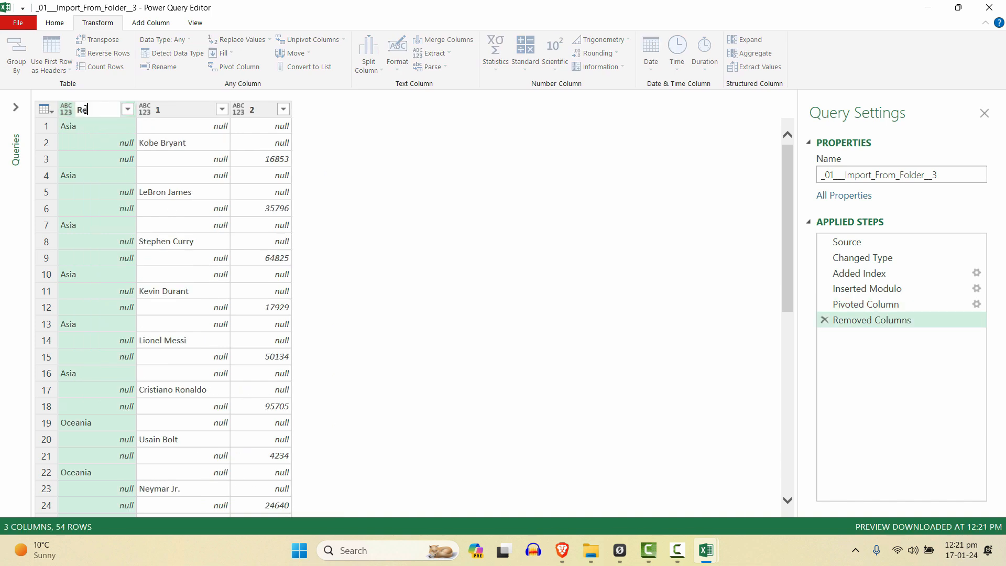
text(Regions)
double_click(190, 109)
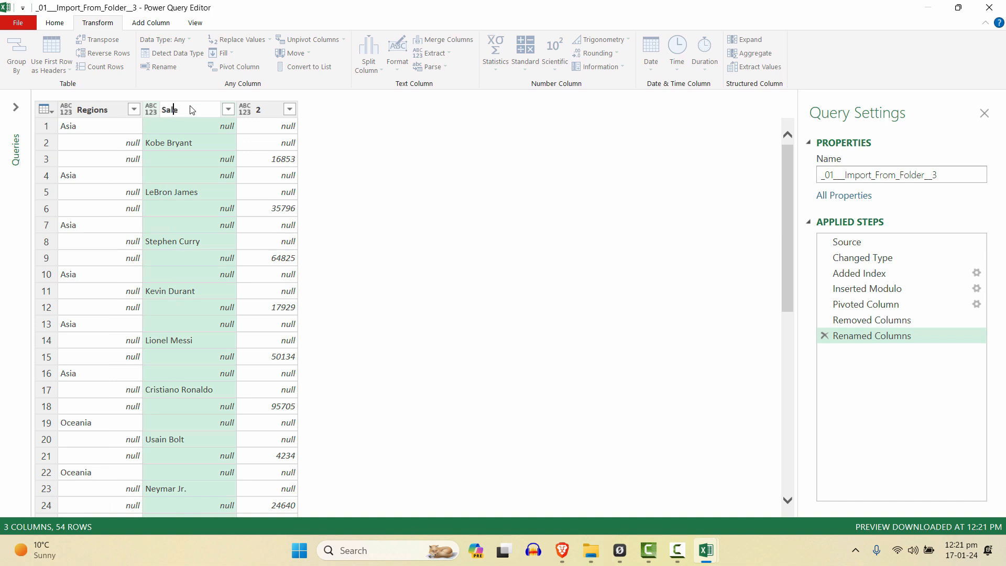
text(Sales Persons)
key(Return)
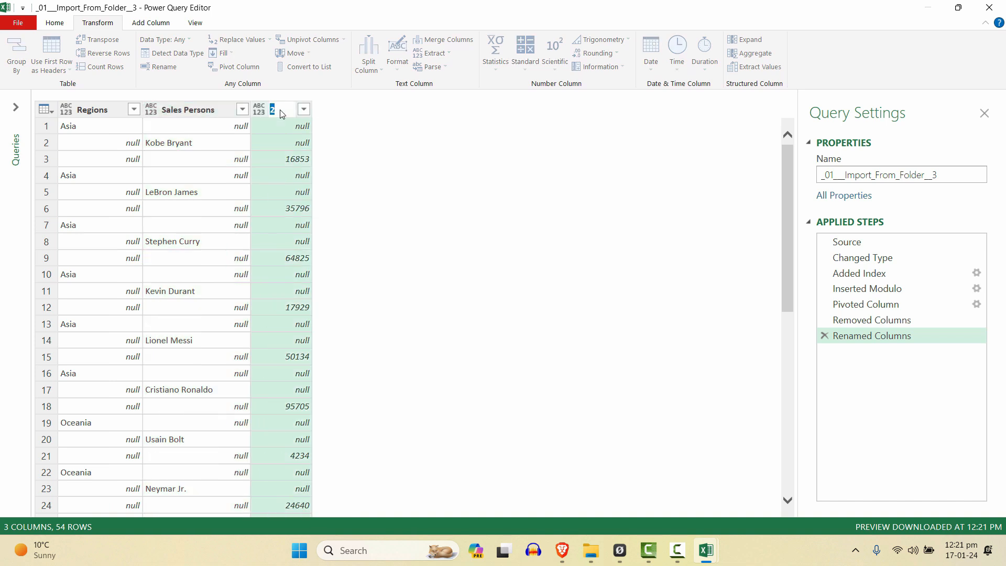
text(ount)
key(Return)
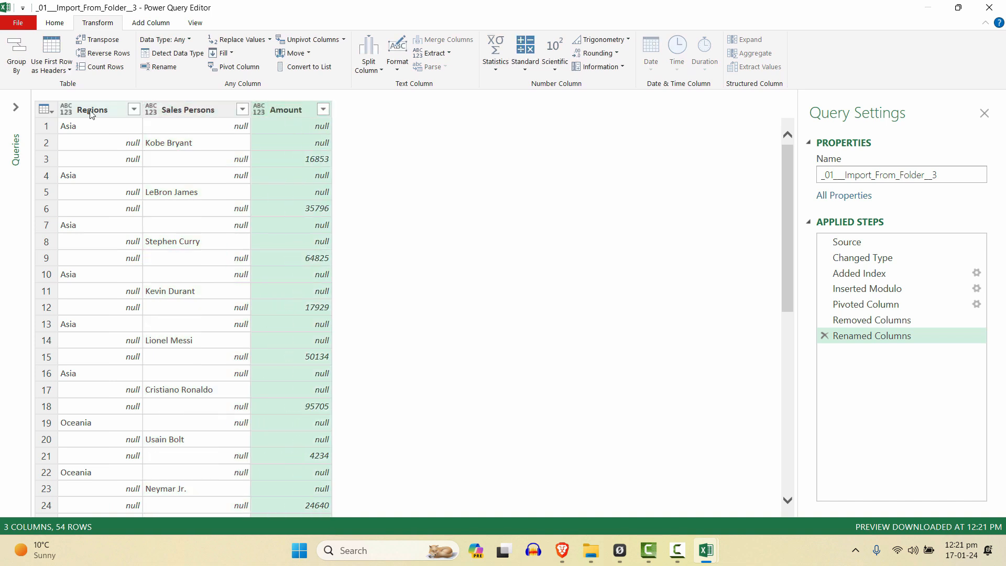
Step: Change the data type of the Regions and Sales Persons columns to Text
right_click(93, 113)
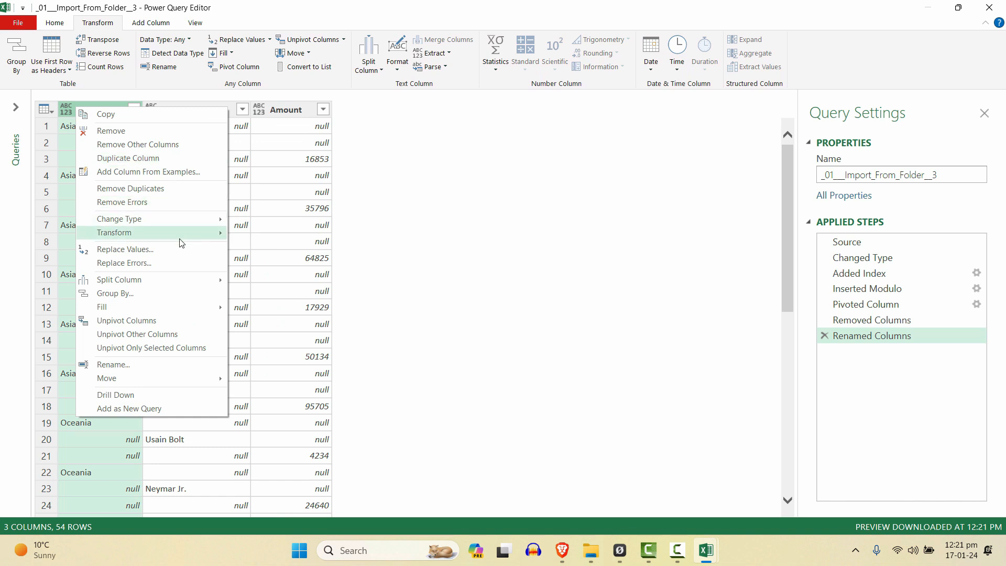
mouse_move(182, 238)
mouse_move(224, 219)
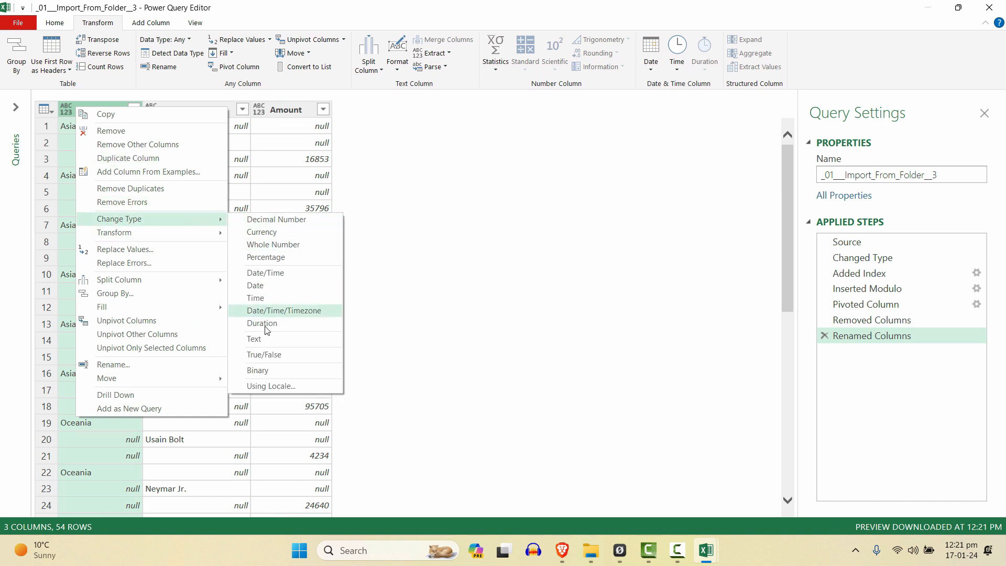
click(278, 343)
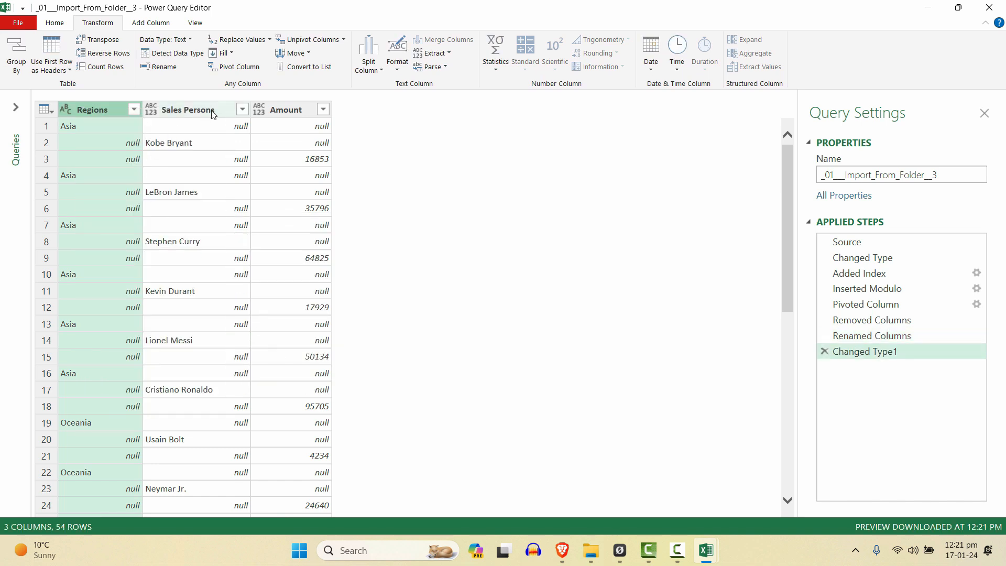
right_click(179, 108)
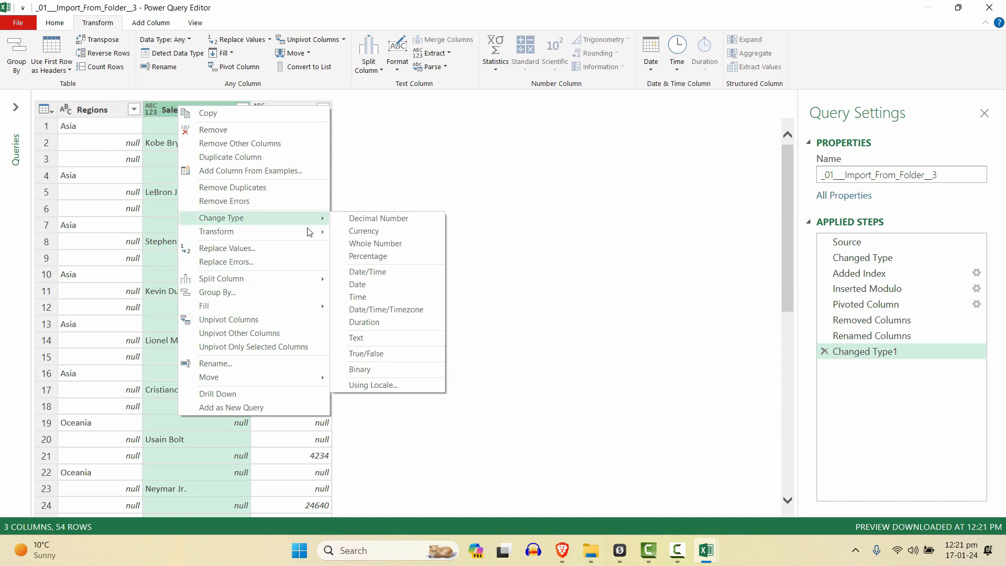
mouse_move(309, 234)
mouse_move(320, 218)
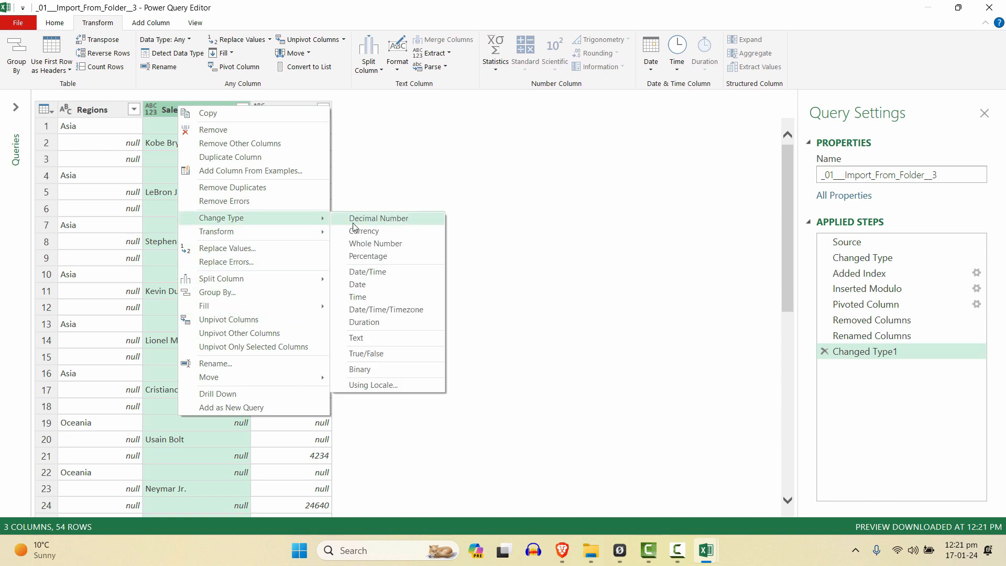
click(376, 342)
Step: Change the data type of the Amount column to Currency
click(309, 112)
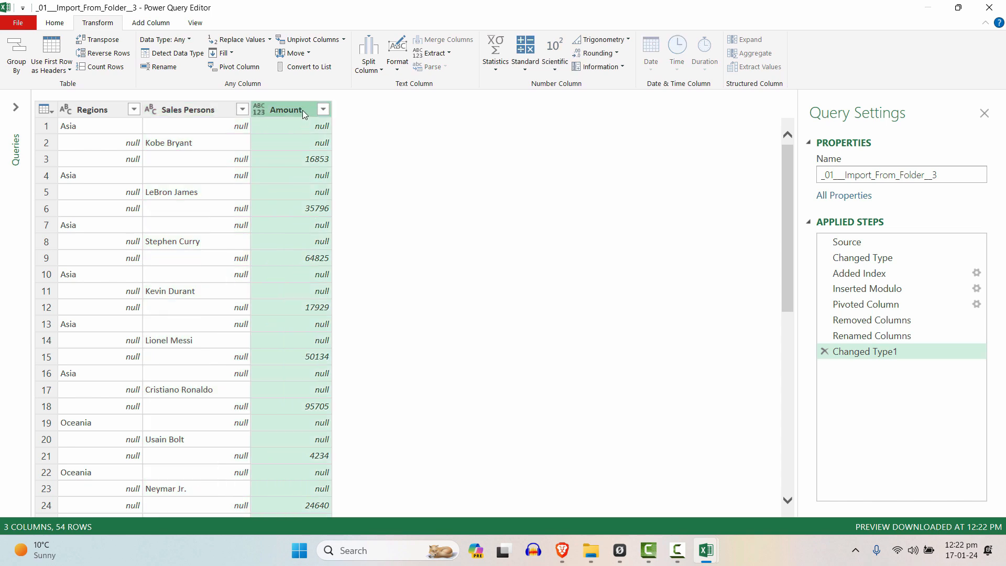
right_click(310, 111)
mouse_move(380, 225)
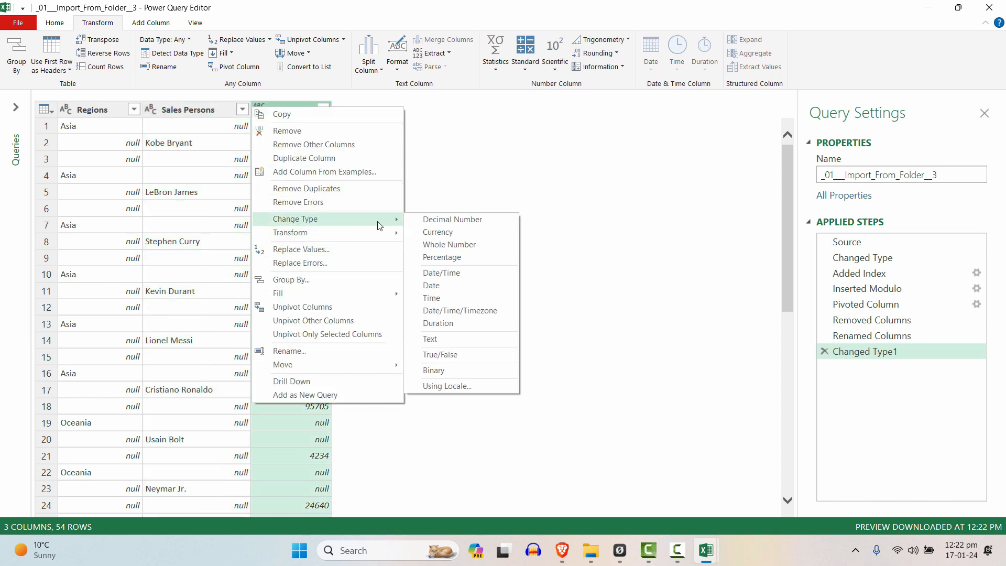
click(437, 231)
Step: Fill up the null cells in the Sales Persons and Amount columns together
click(309, 208)
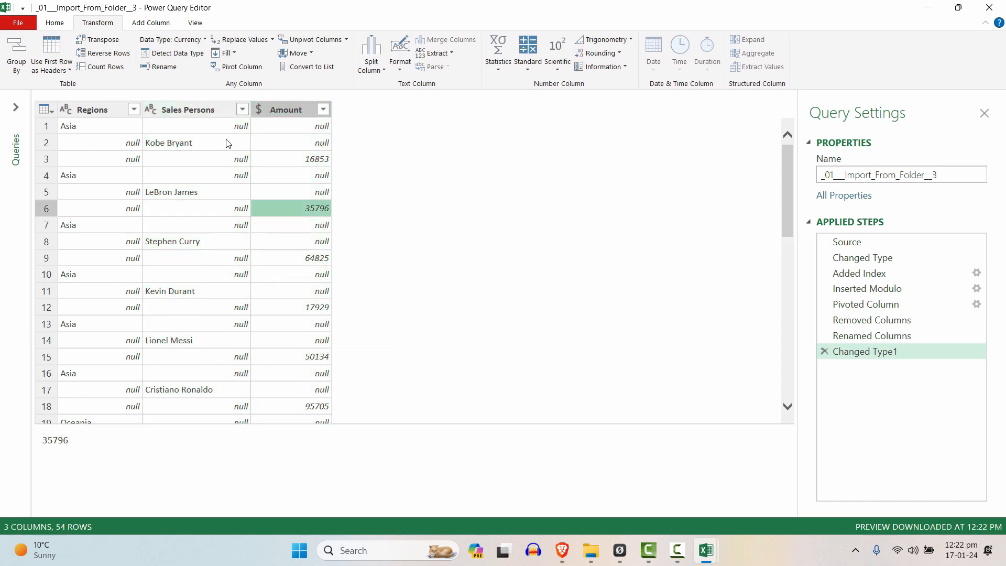
click(240, 126)
click(241, 164)
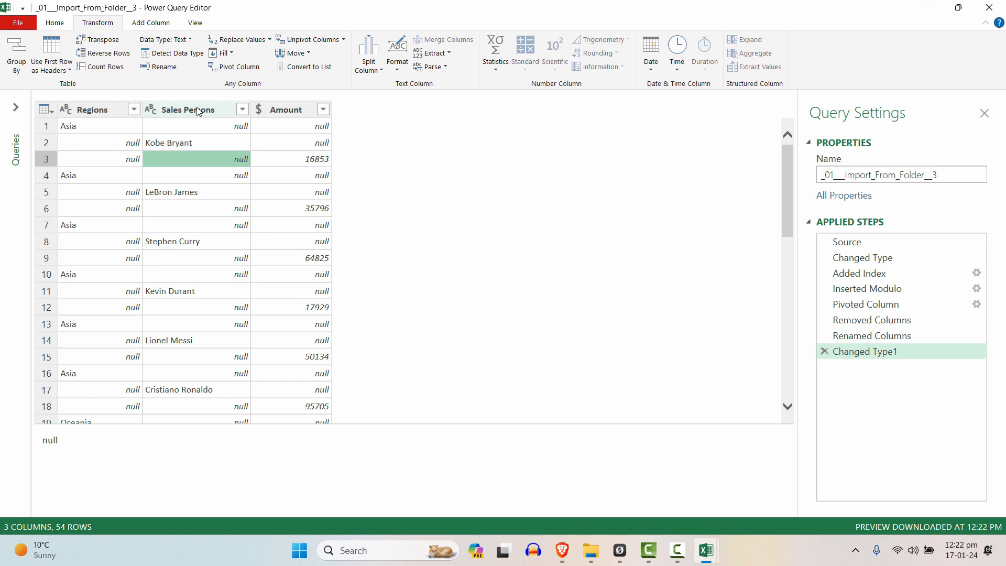
drag(297, 111, 274, 164)
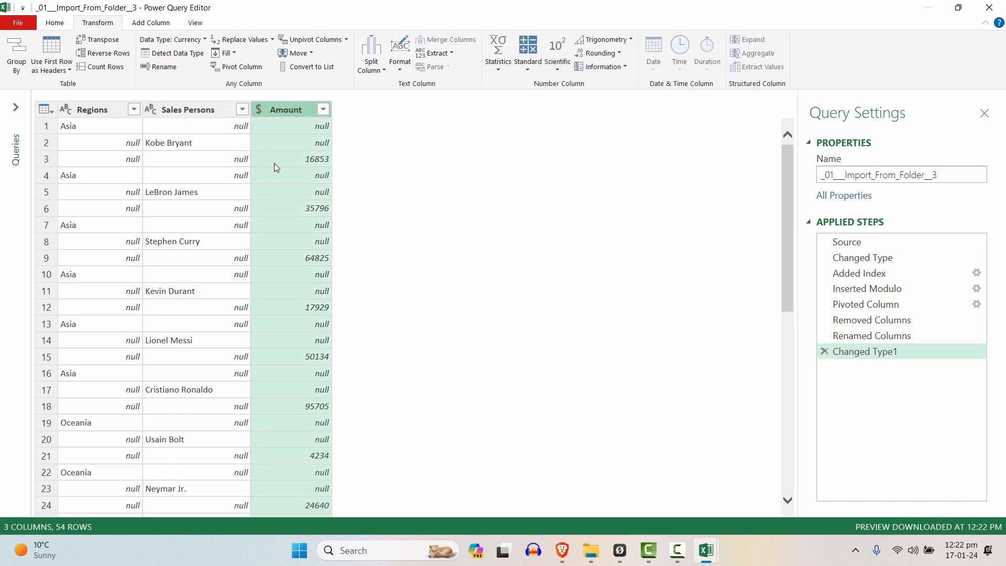
click(221, 118)
shift+click(298, 114)
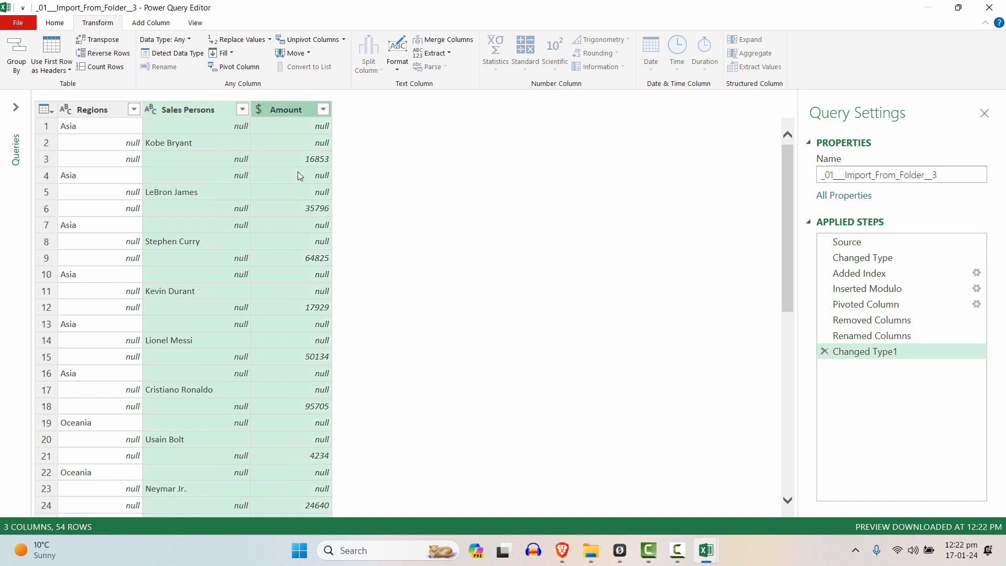
right_click(287, 109)
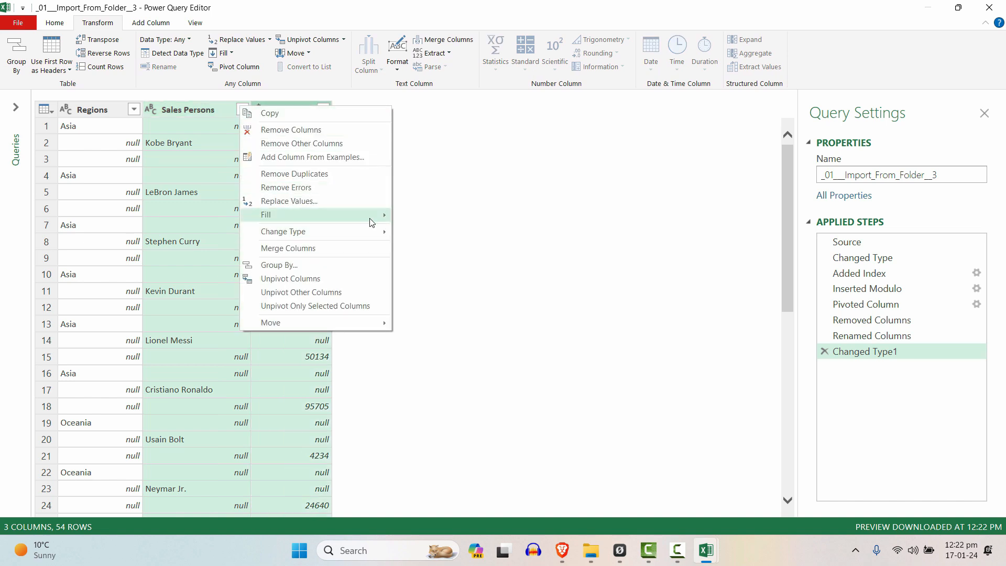
mouse_move(366, 213)
click(487, 206)
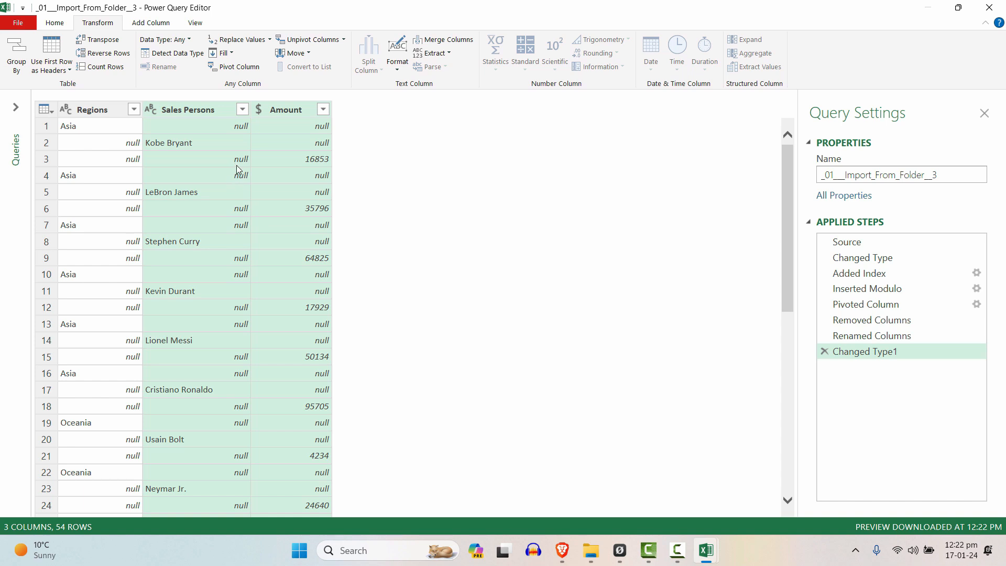
right_click(218, 115)
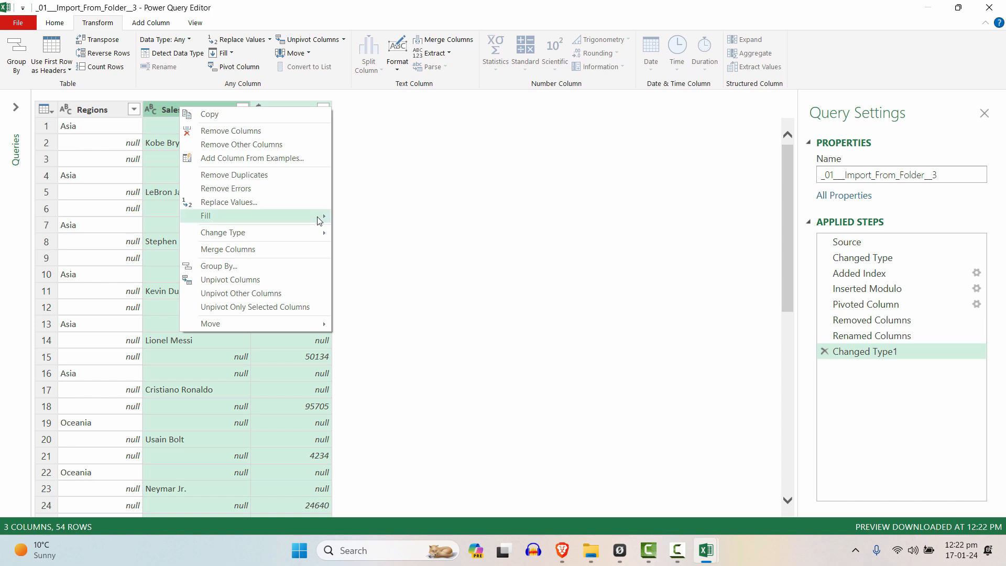
mouse_move(319, 216)
click(375, 229)
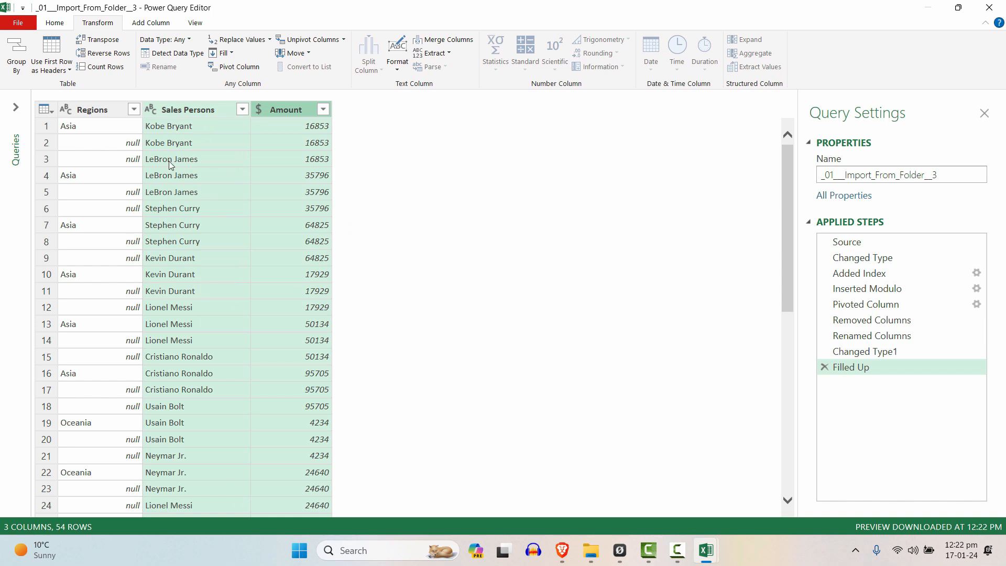
Step: Examine the first few rows to compare the filled Sales Persons and Amount values with the null cells in Regions
click(79, 143)
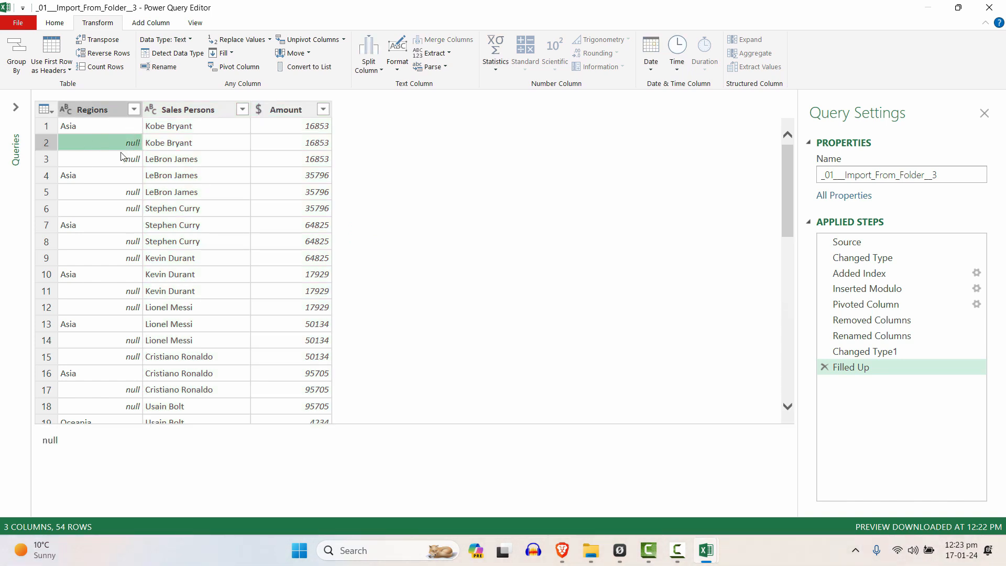
click(206, 148)
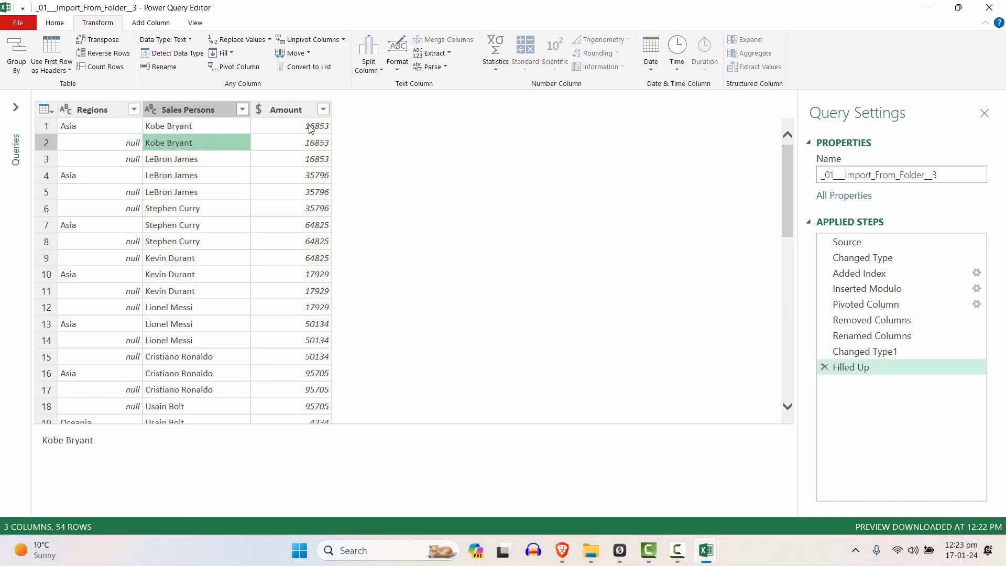
click(317, 144)
click(317, 161)
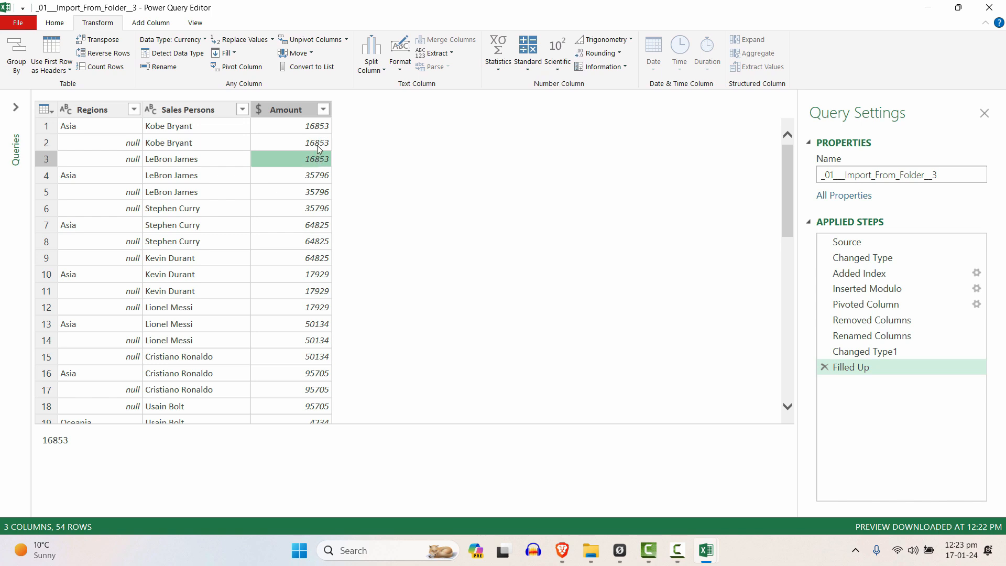
click(314, 131)
click(314, 145)
click(314, 164)
click(313, 179)
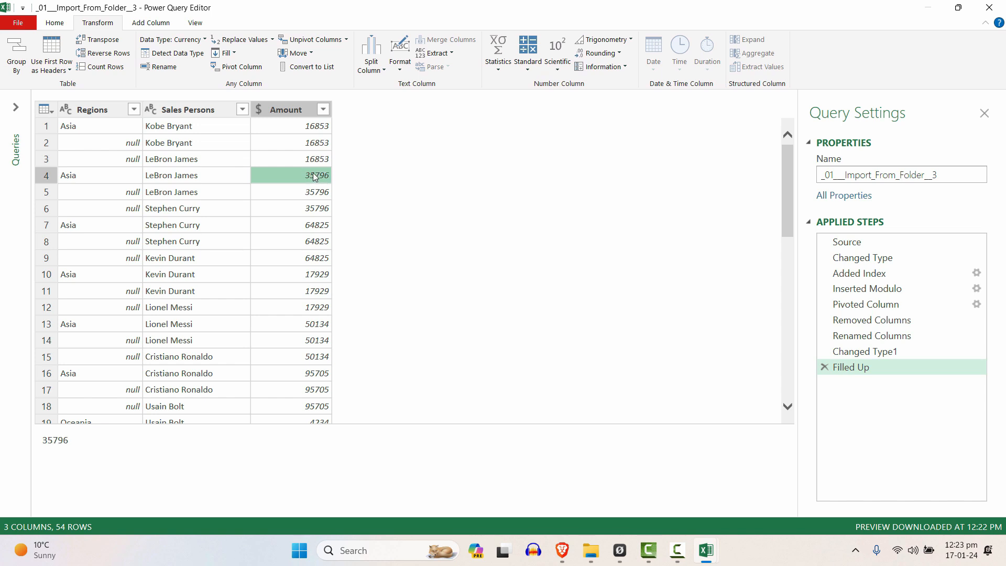
Step: Filter the Regions column to exclude null rows, keeping Asia, North America and Oceania
click(110, 129)
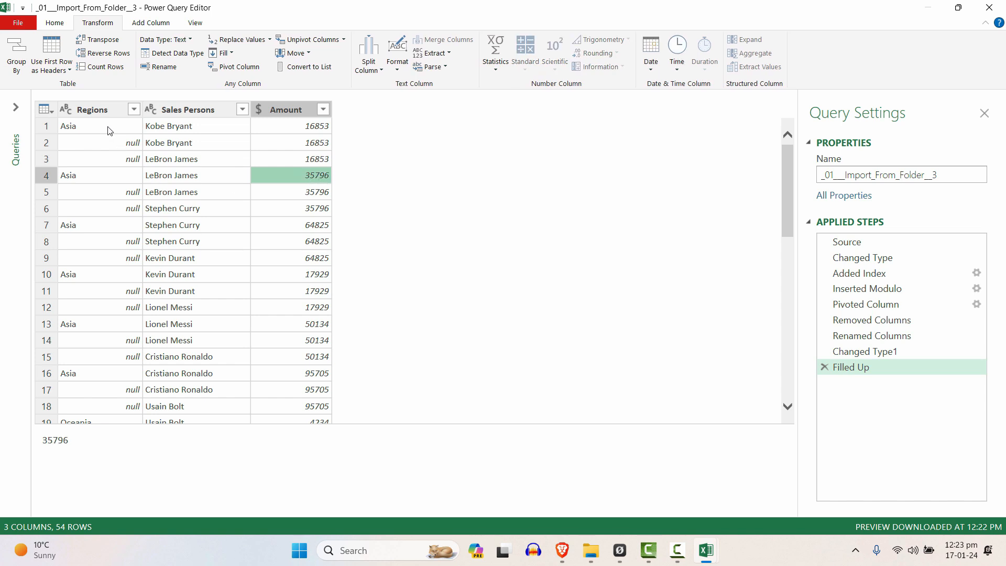
click(128, 145)
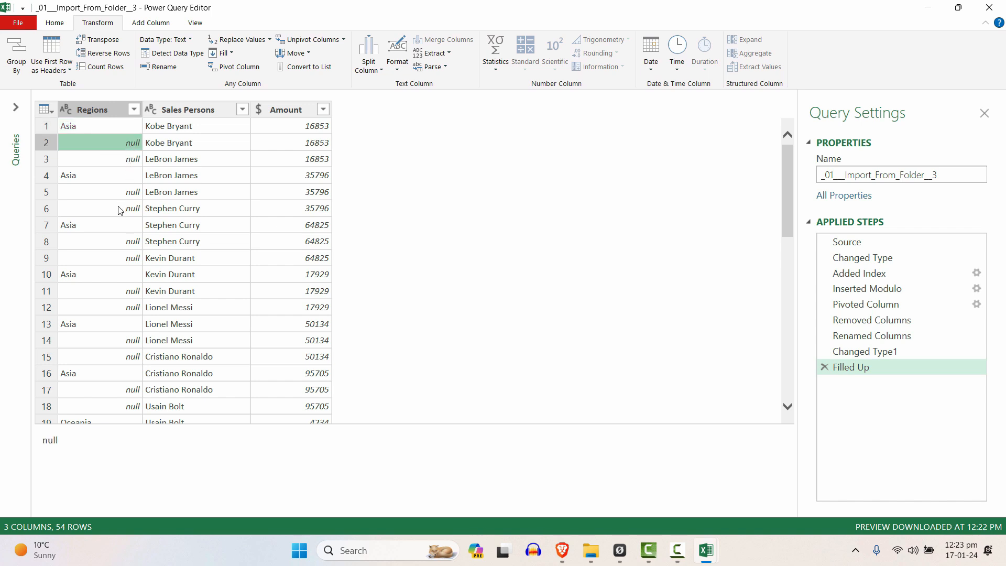
click(134, 110)
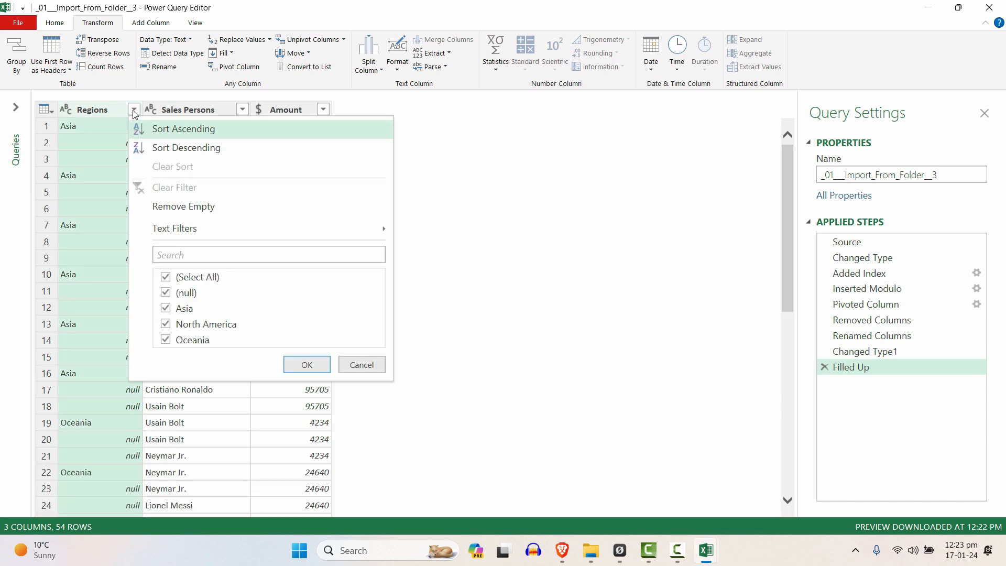
click(166, 292)
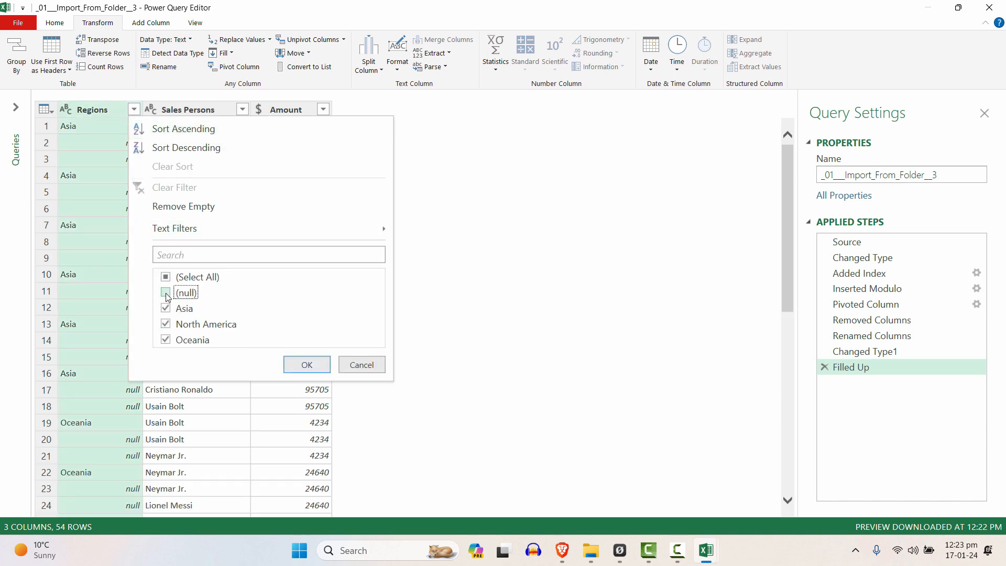
click(305, 365)
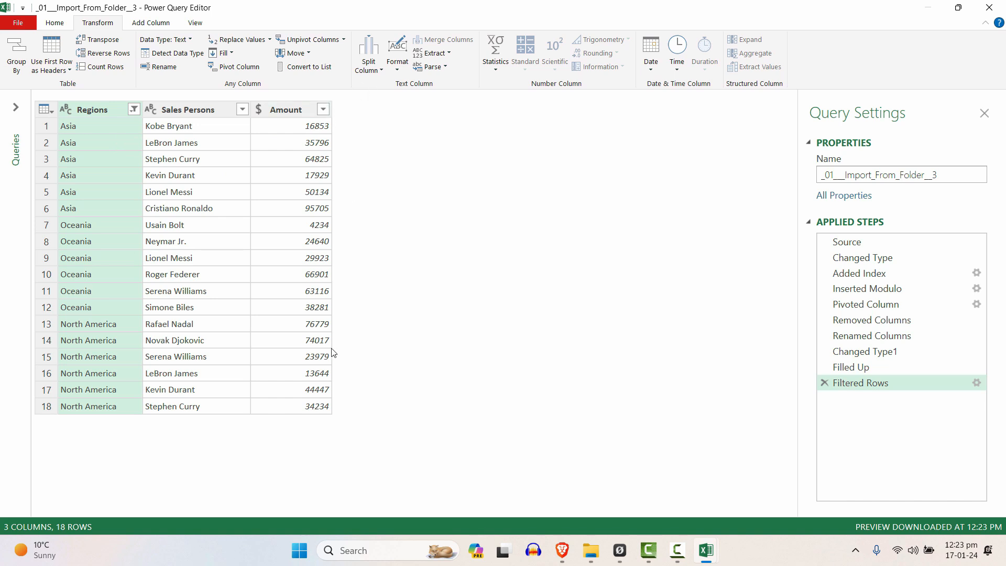
Step: Close the query editor and load the query result as a table on a new worksheet
mouse_move(597, 552)
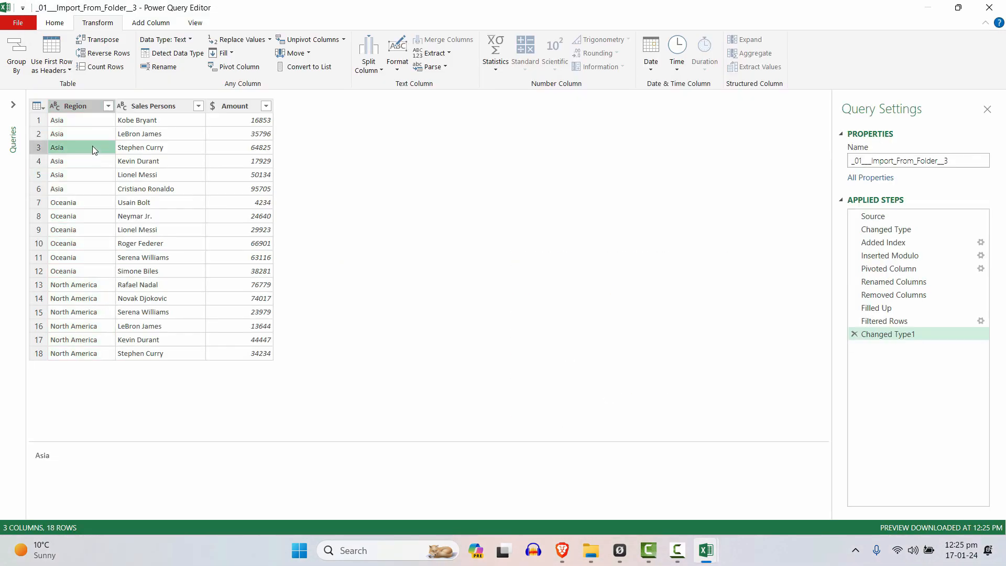
click(54, 23)
click(25, 70)
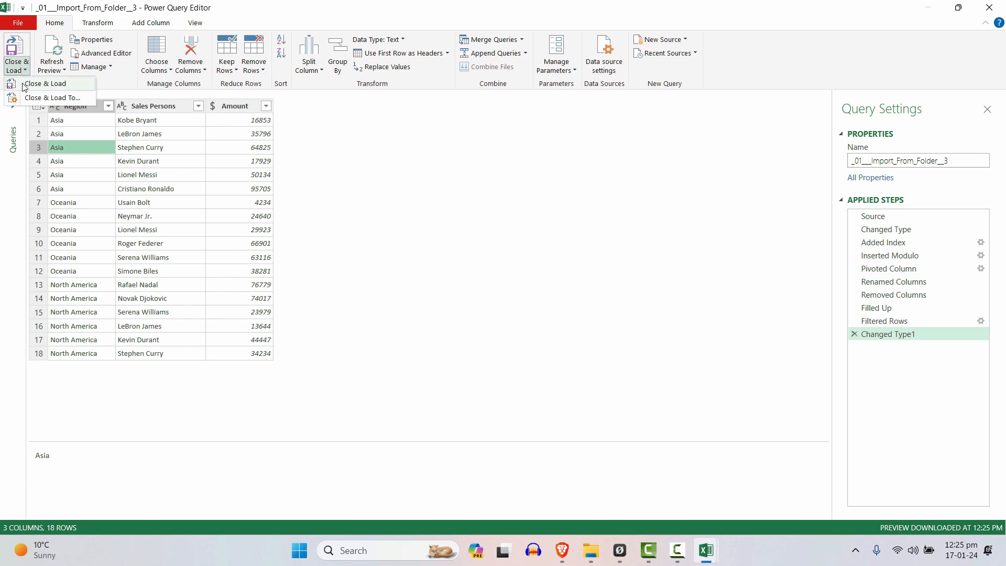
click(58, 98)
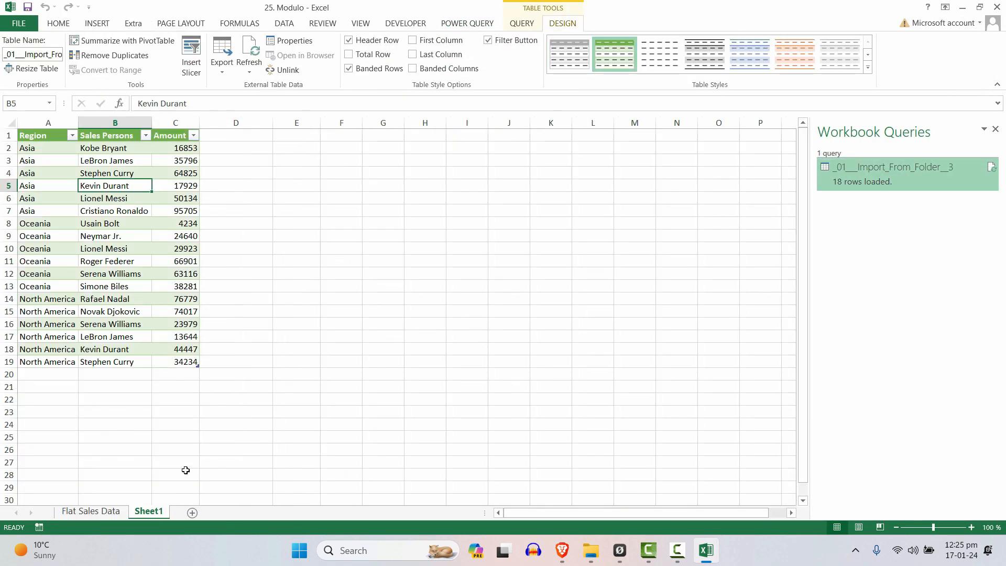
Step: Compare the stacked source column on Flat Sales Data with the loaded three-column table on Sheet1
click(103, 512)
click(99, 162)
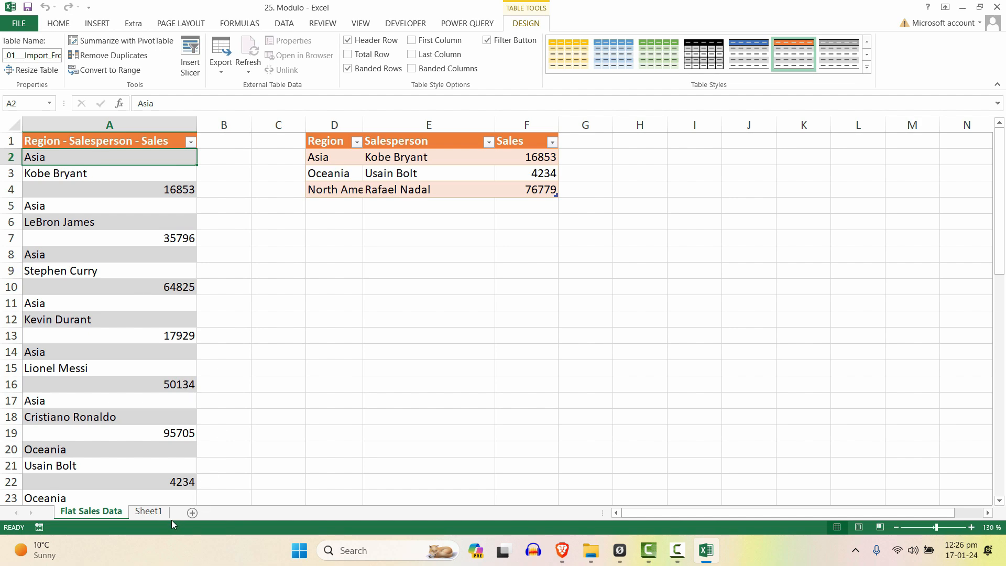
click(148, 512)
click(971, 527)
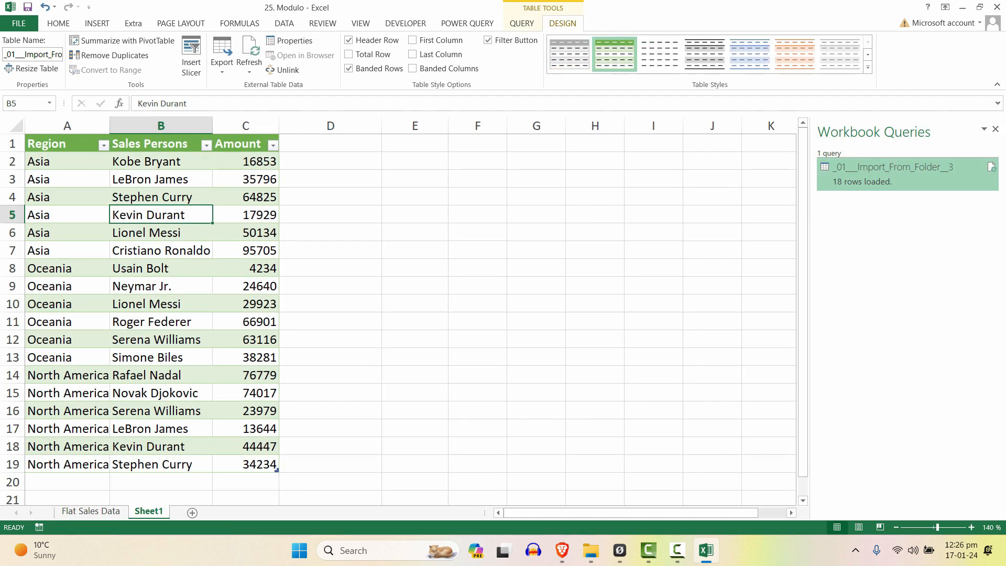
click(99, 512)
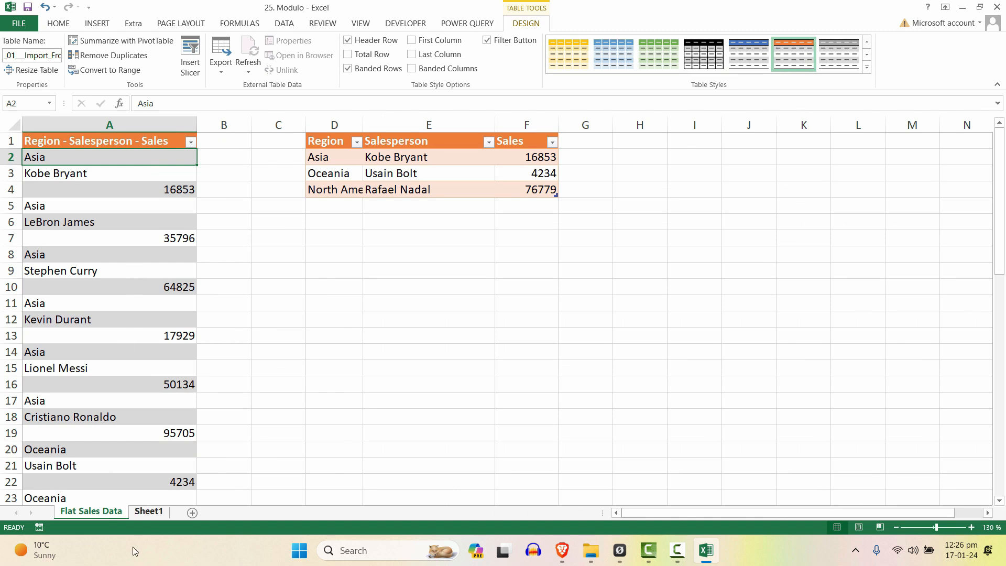
click(148, 512)
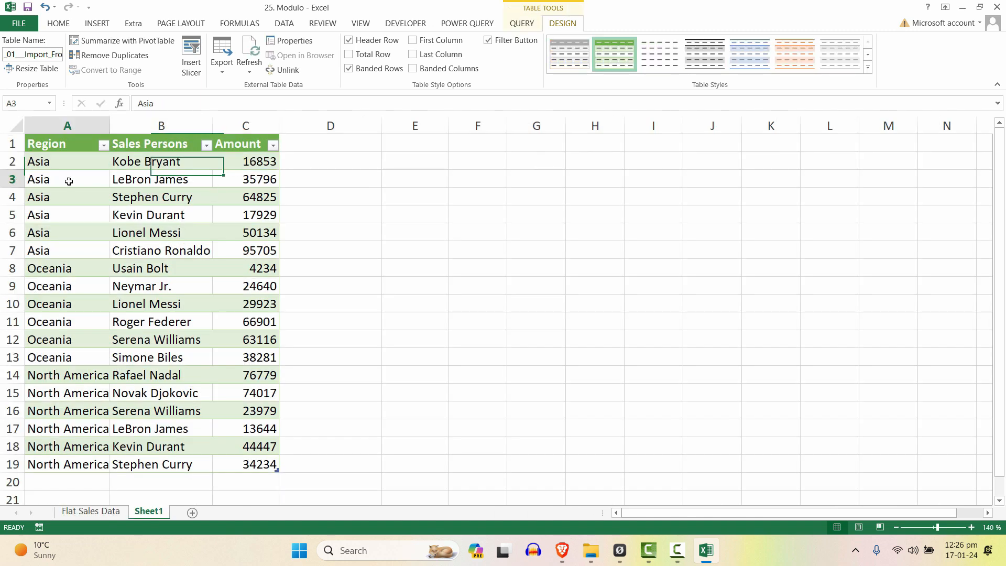
Step: Check the second Asia record's sales person and amount on Flat Sales Data against the region rows of the Sheet1 table
key(ctrl+Page_Up)
click(112, 224)
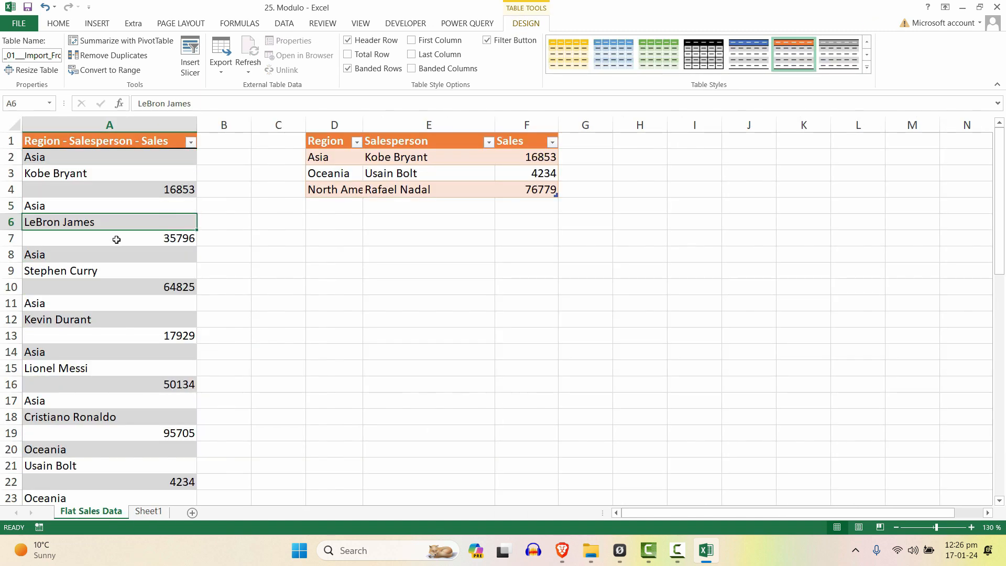
click(116, 241)
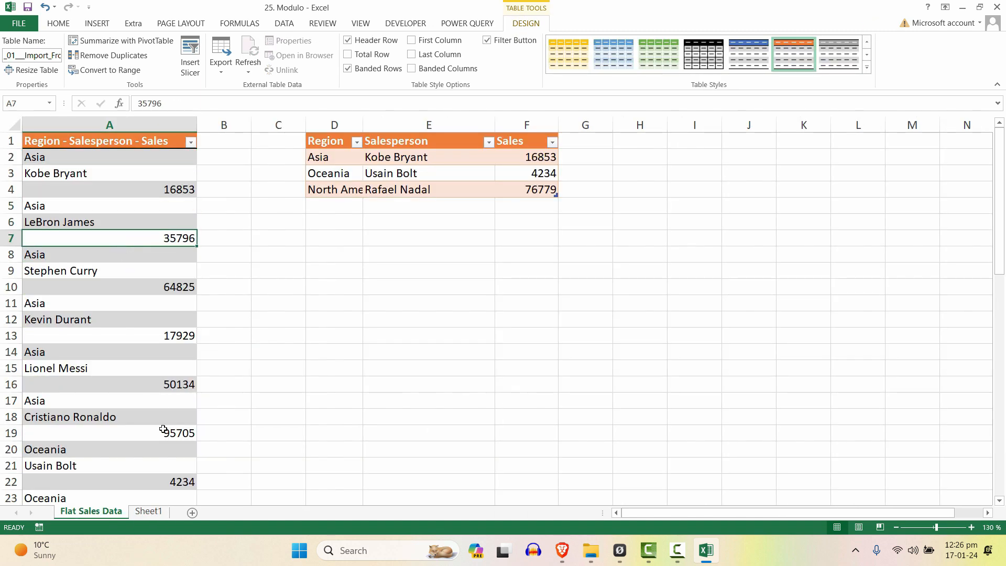
click(148, 512)
key(Down)
key(Down)
key(Down)
key(Down)
key(Down)
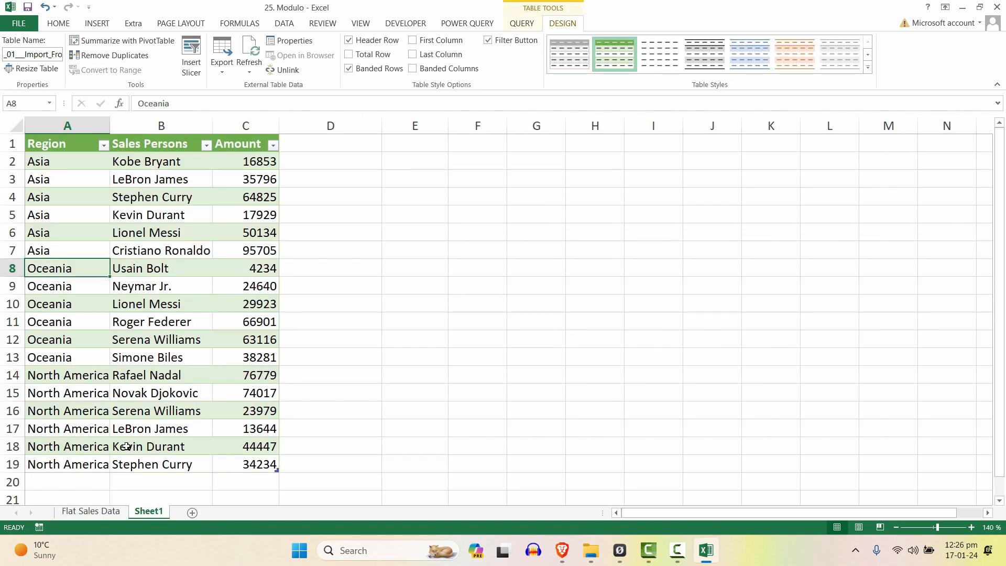
Step: Check the Oceania record in rows 29 to 31 of Flat Sales Data against row 11 of the Sheet1 table
click(99, 513)
scroll(159, 364, down, 6)
click(82, 307)
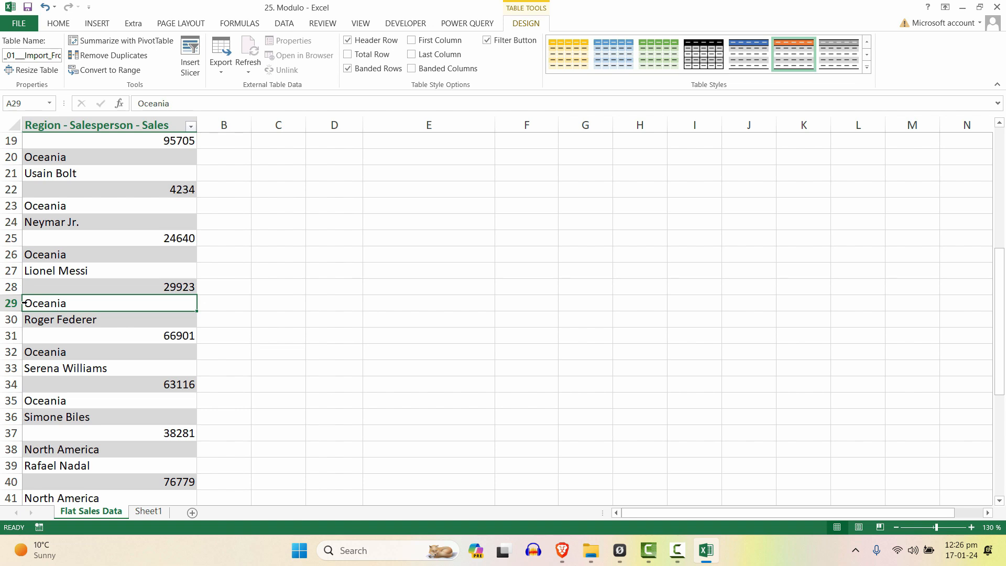
click(44, 319)
click(99, 336)
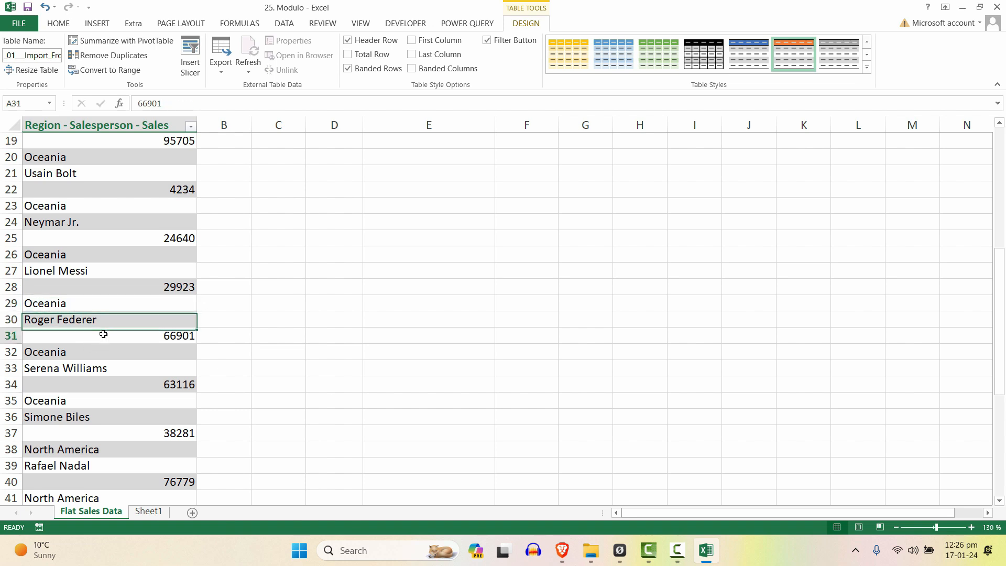
click(143, 512)
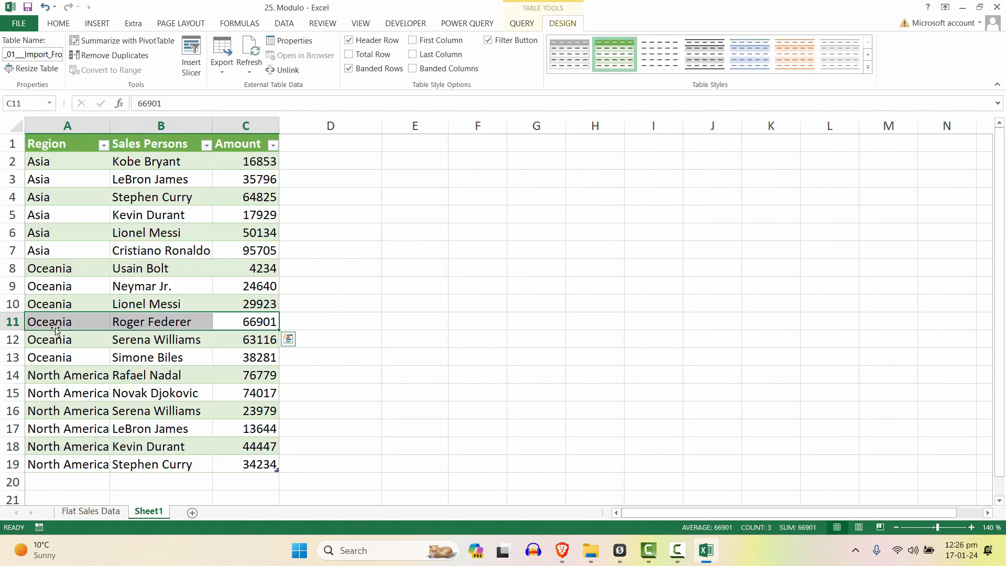
click(206, 321)
click(262, 322)
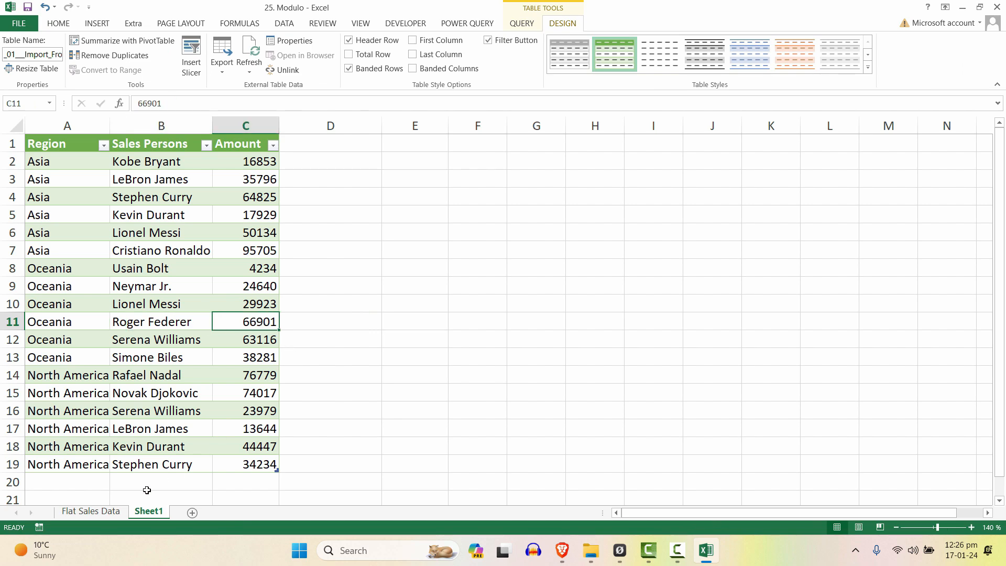
click(116, 511)
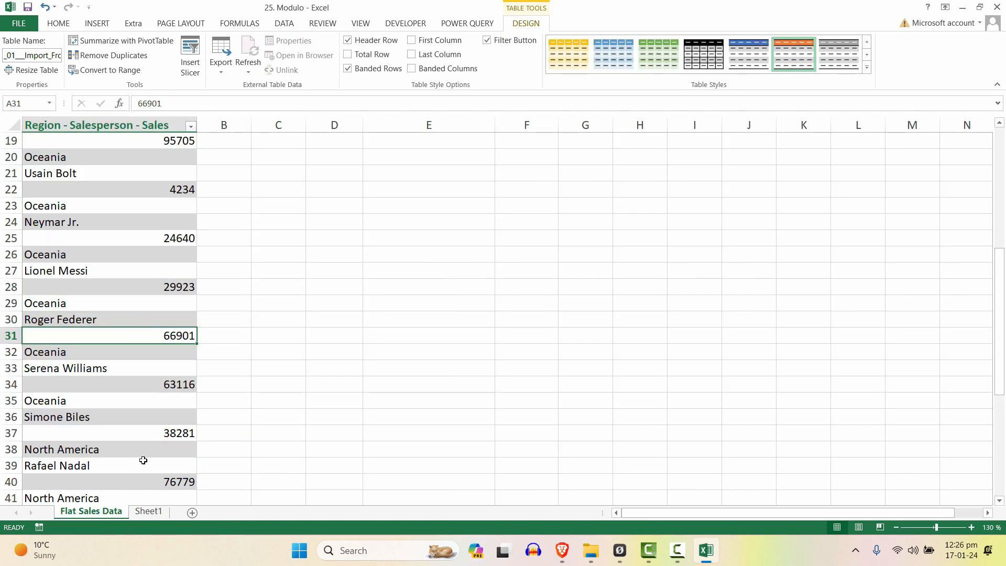
click(140, 223)
scroll(140, 223, up, 6)
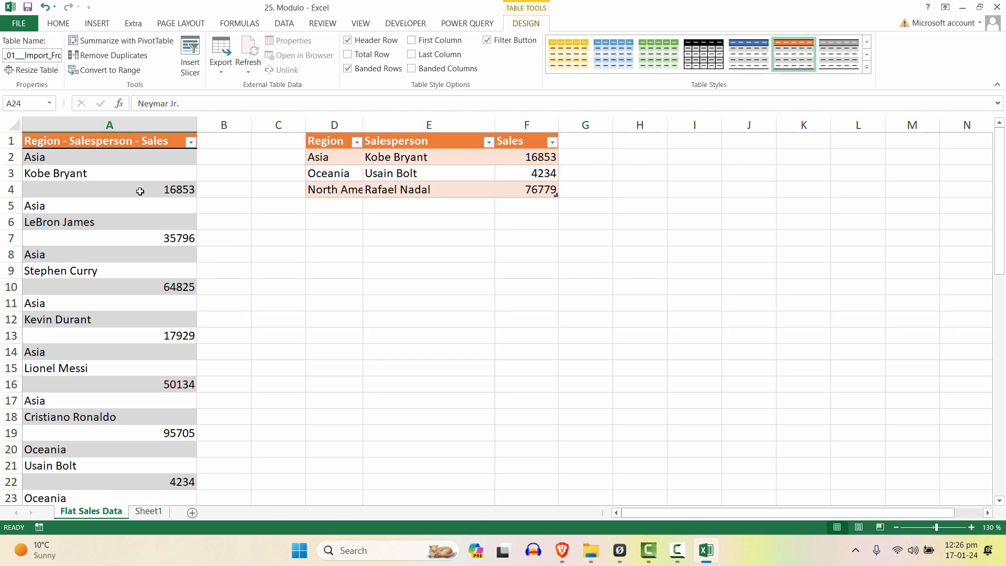
click(162, 513)
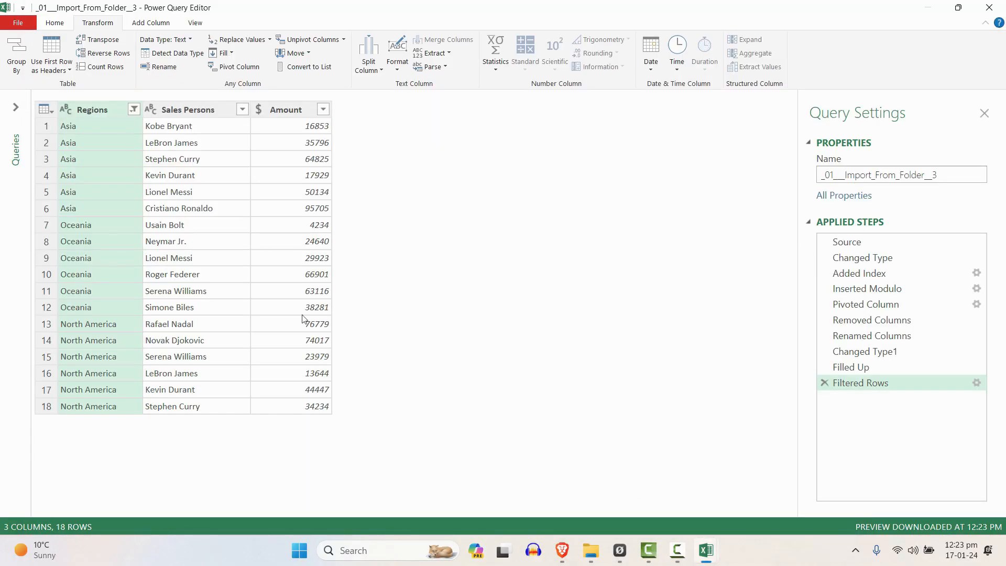
click(55, 22)
click(102, 23)
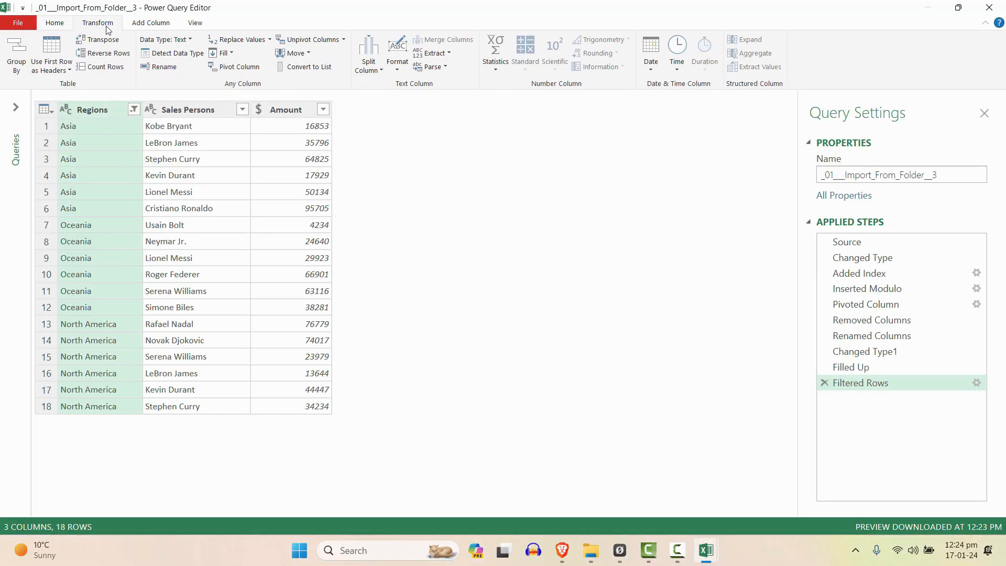
click(55, 24)
click(17, 46)
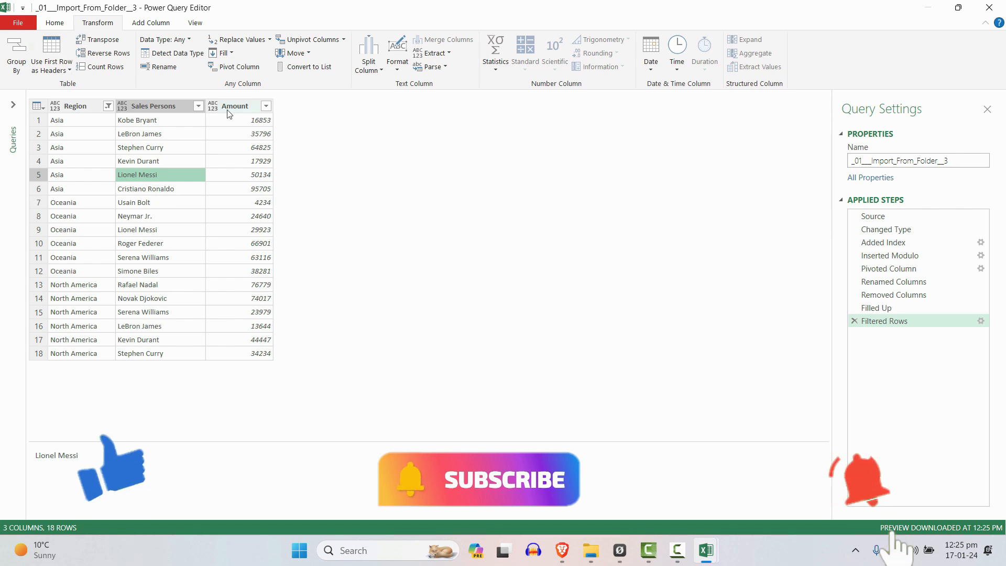
Step: Set the data type of the Region and Sales Persons columns to Text and of Amount to Currency
right_click(235, 106)
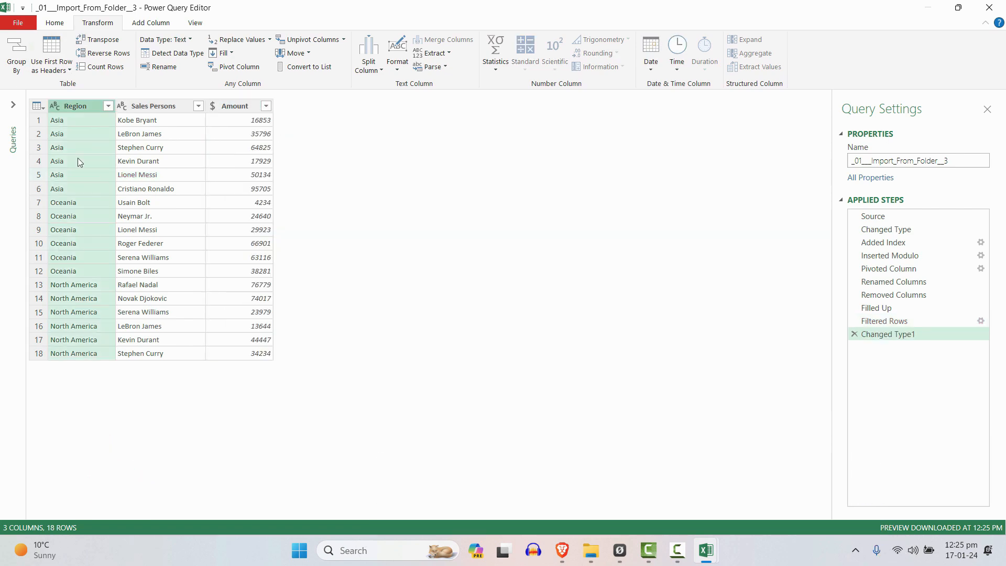
click(78, 147)
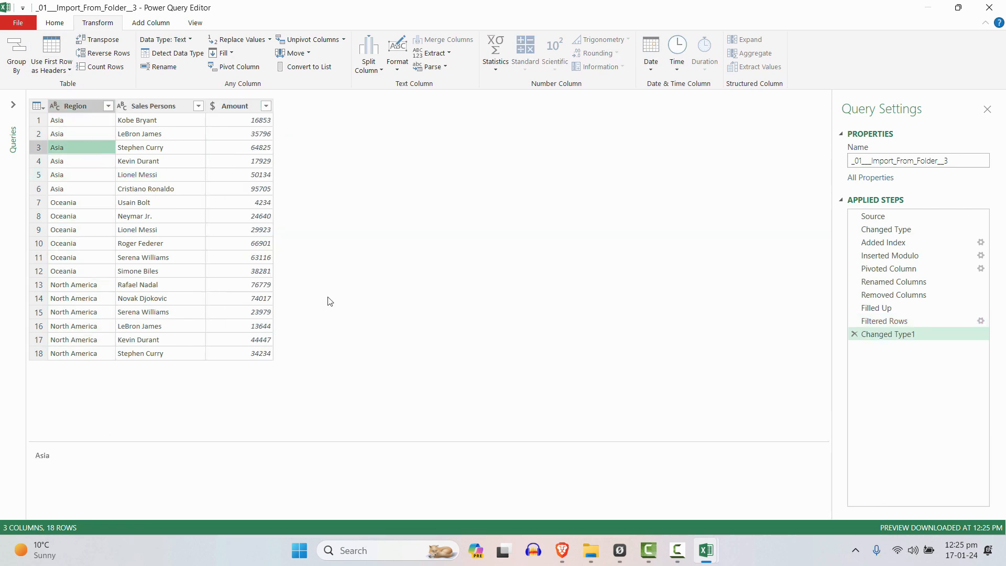
Step: Load the typed query to a worksheet table and return to the first data cell on Flat Sales Data
click(54, 23)
click(17, 67)
click(39, 83)
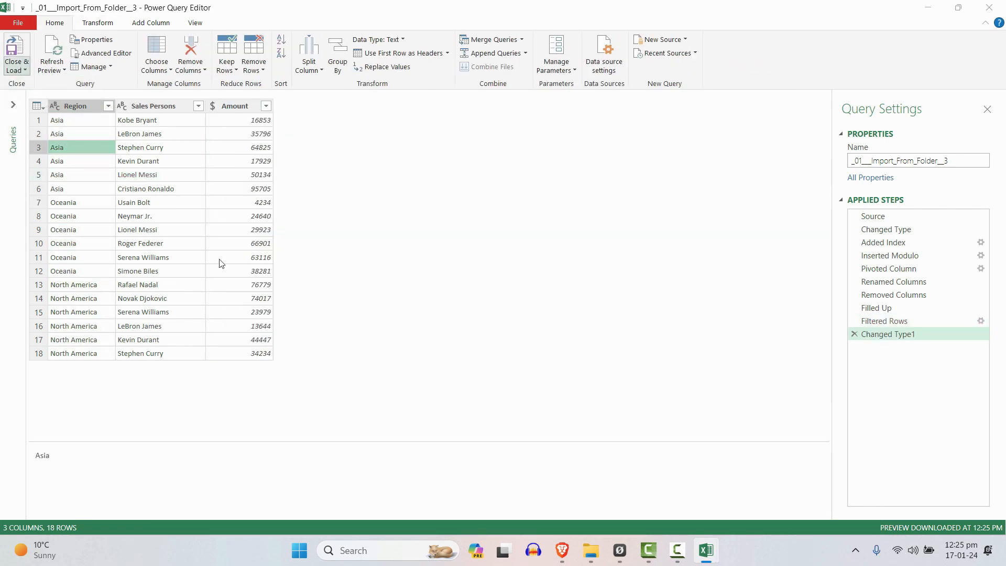
click(99, 162)
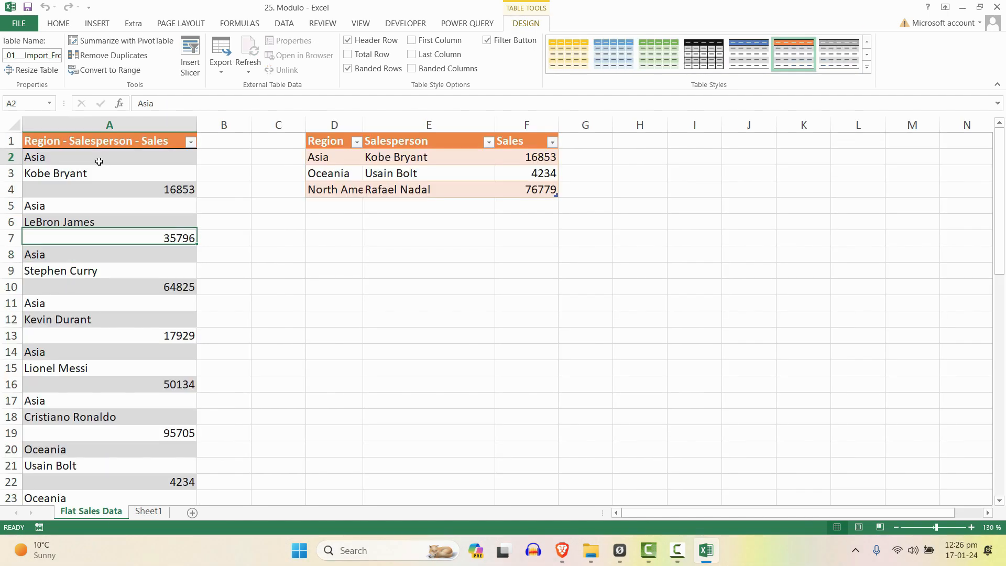